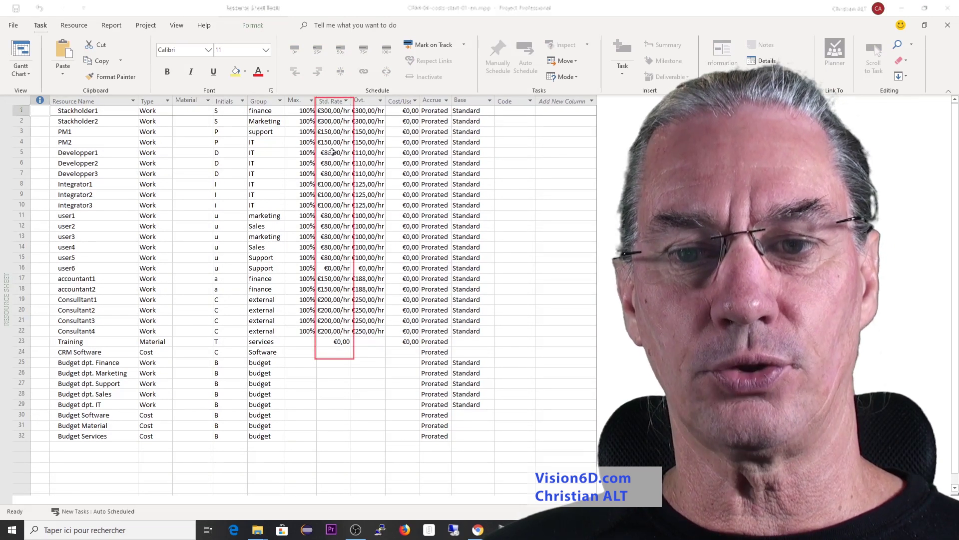
pyautogui.click(333, 300)
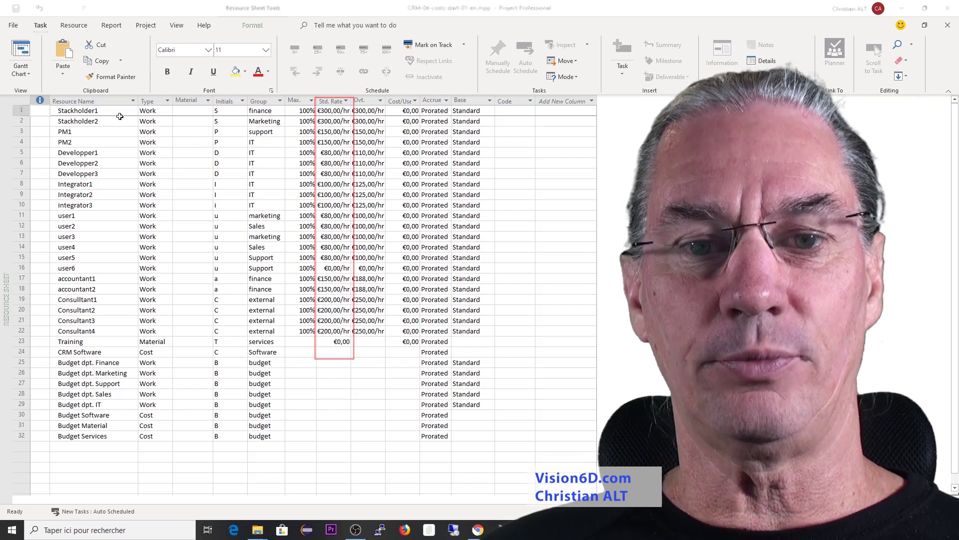
pyautogui.click(90, 111)
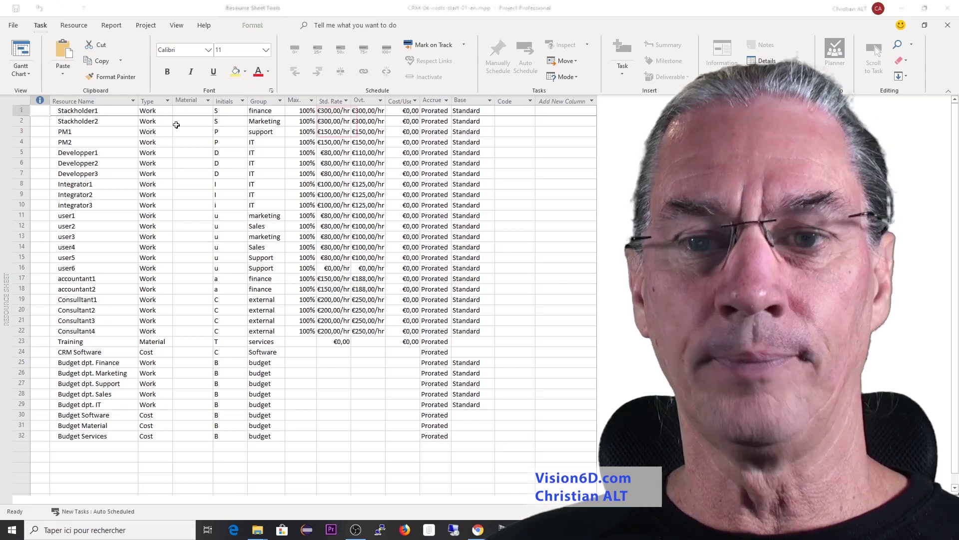
pyautogui.click(324, 120)
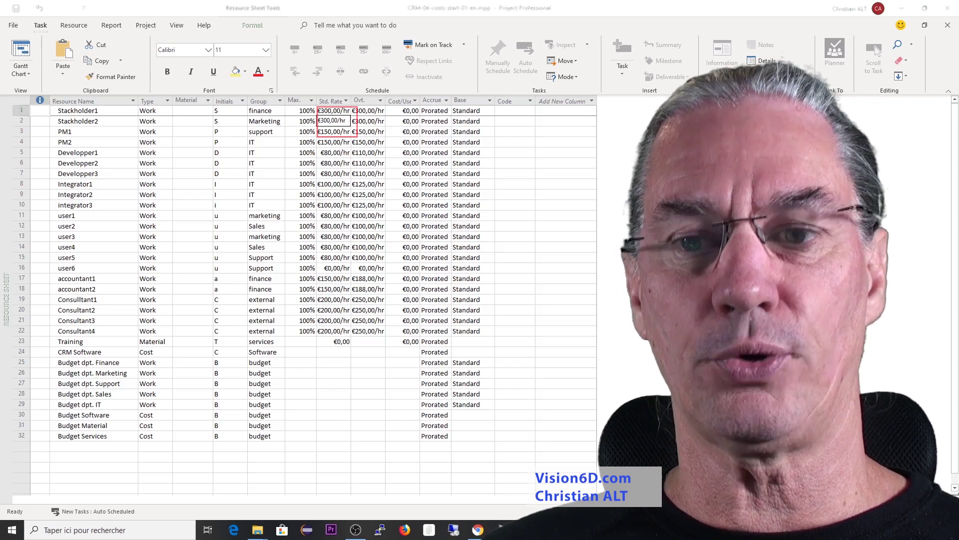
pyautogui.click(100, 123)
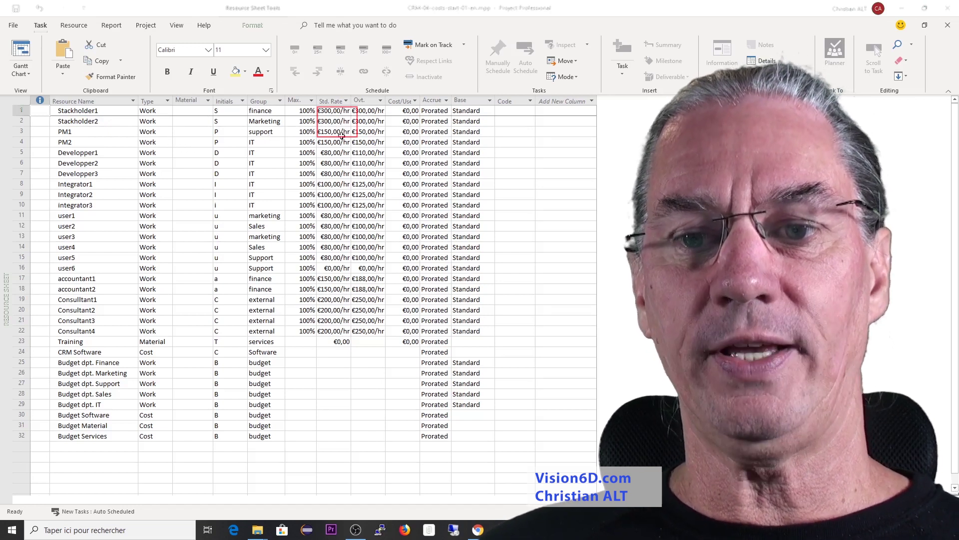
pyautogui.click(342, 133)
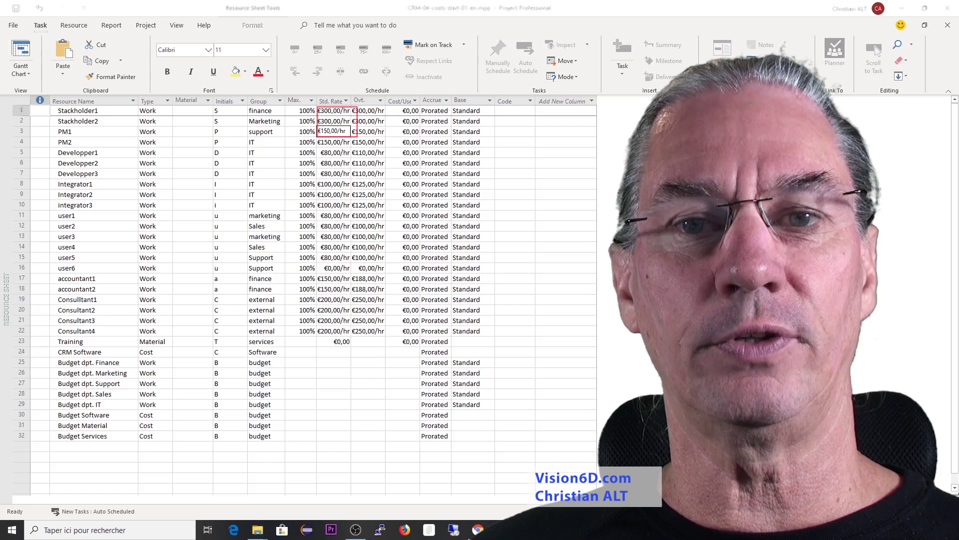
pyautogui.click(214, 184)
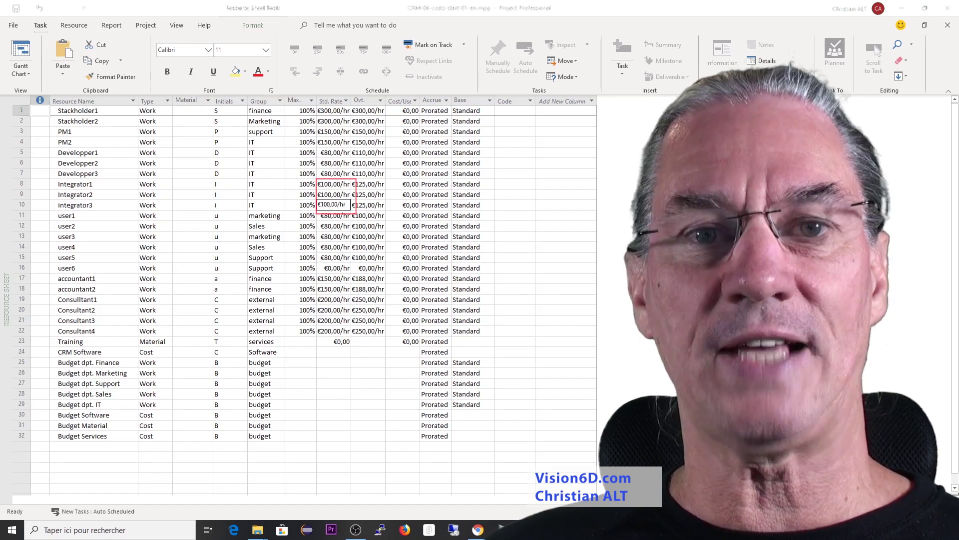
pyautogui.click(334, 185)
pyautogui.click(71, 216)
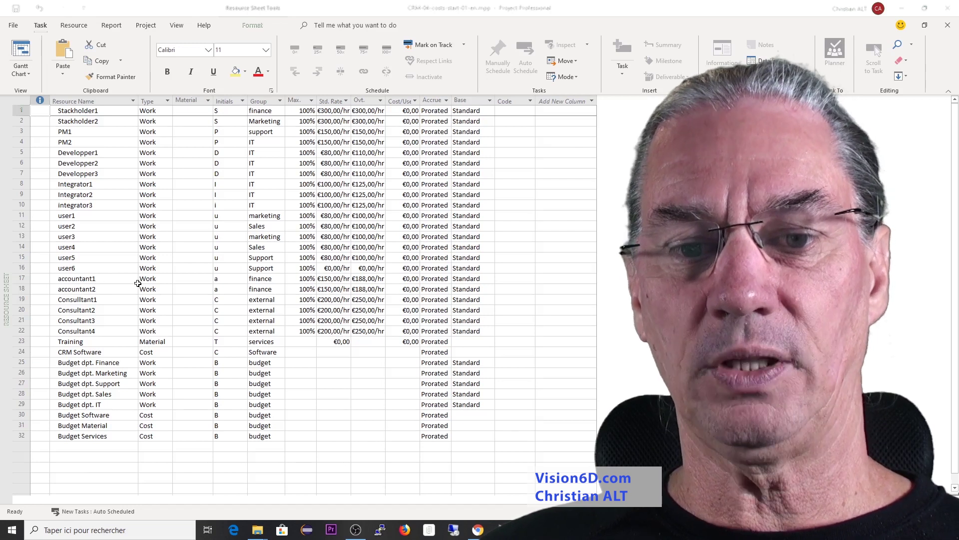
pyautogui.click(322, 279)
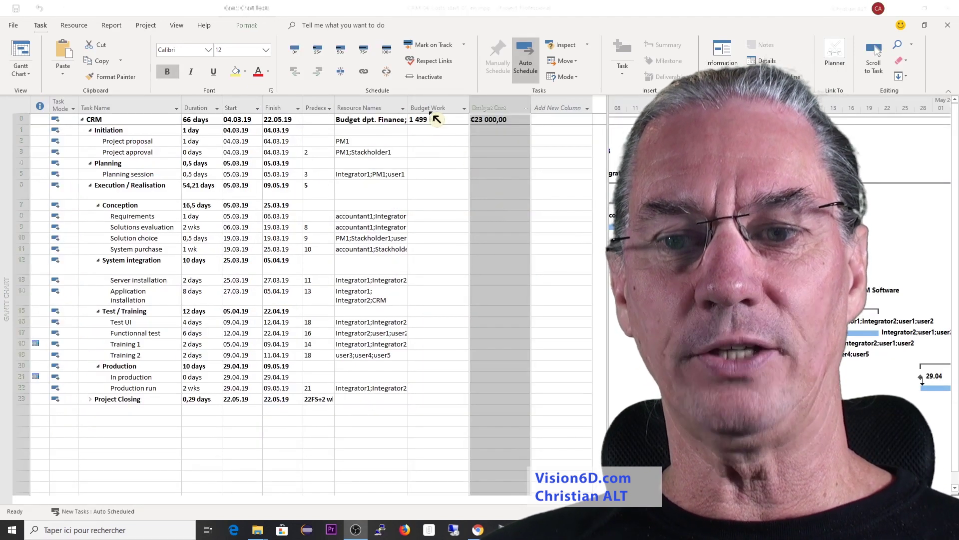
# Insert a Cost column beside Budget Cost, showing a CRM total of €152,250.
pyautogui.rightClick(556, 108)
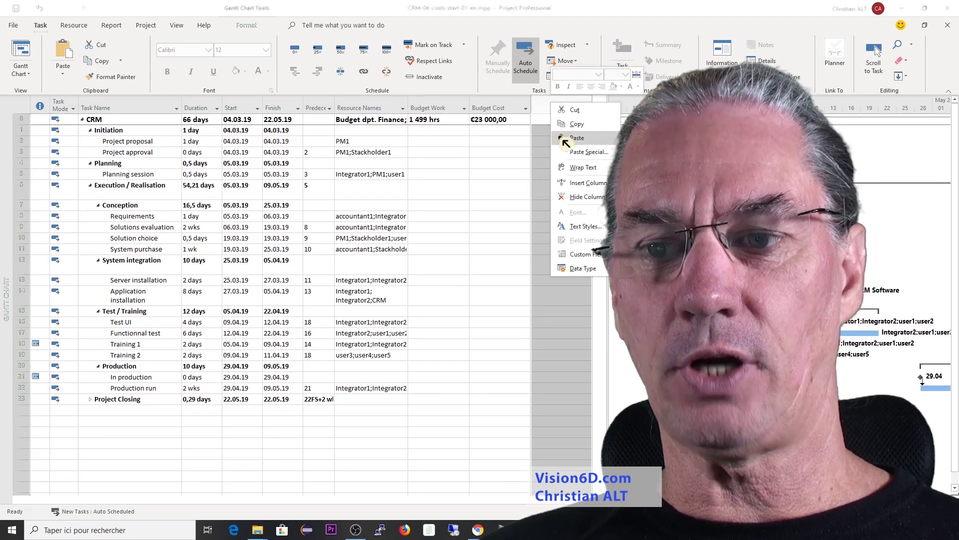
pyautogui.click(572, 186)
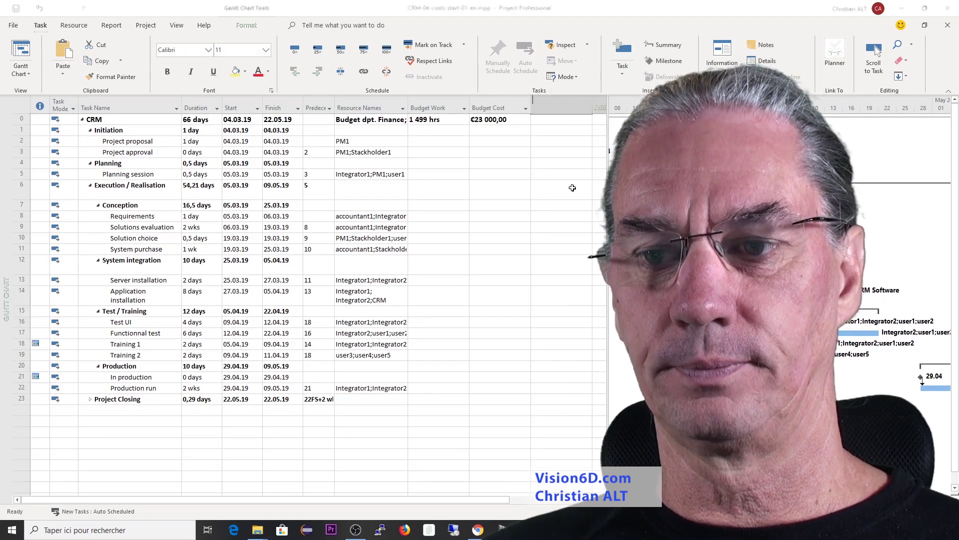
pyautogui.scroll(-10, 555, 301)
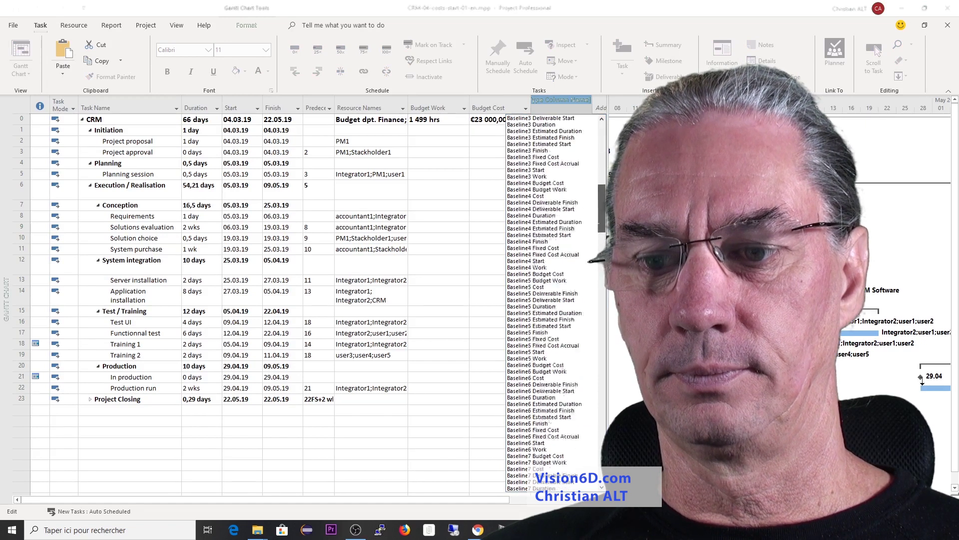
pyautogui.click(578, 274)
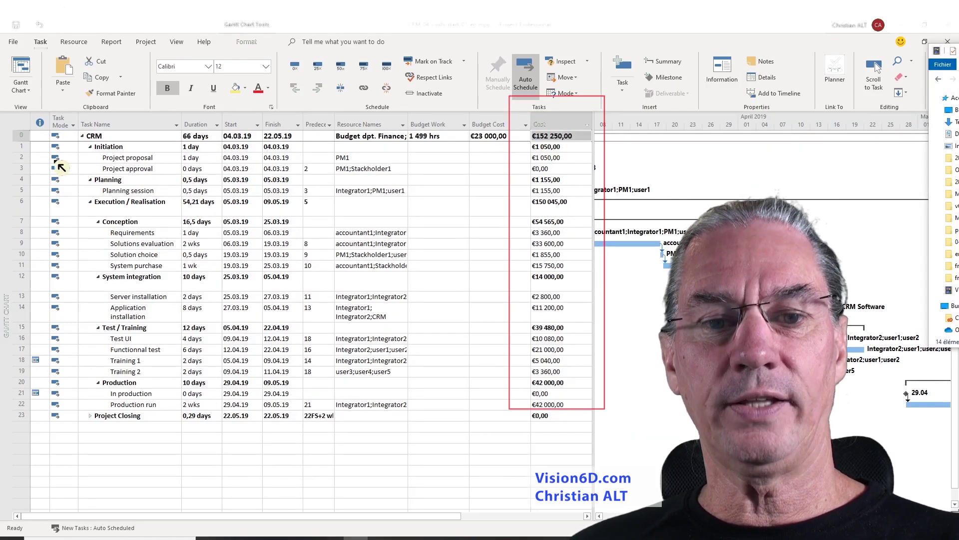
pyautogui.click(20, 158)
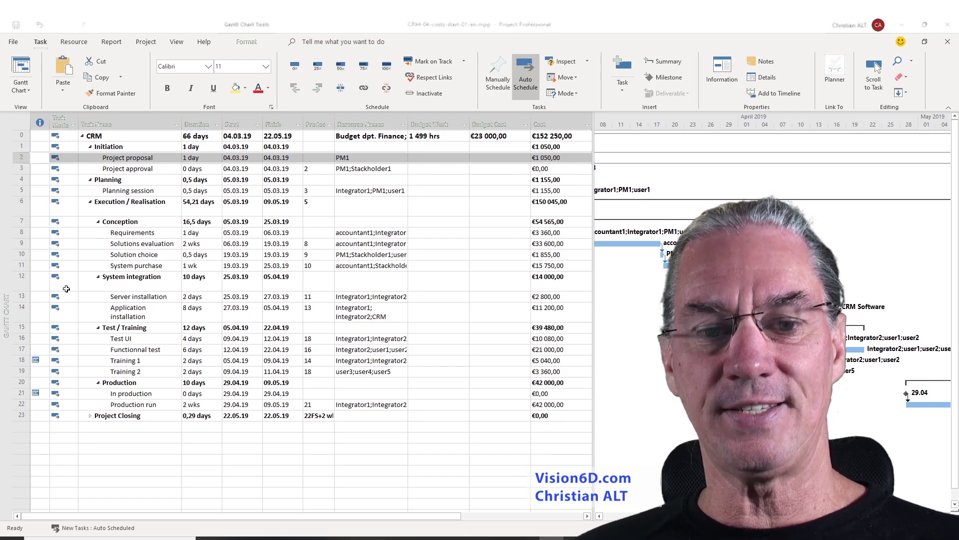
pyautogui.click(15, 297)
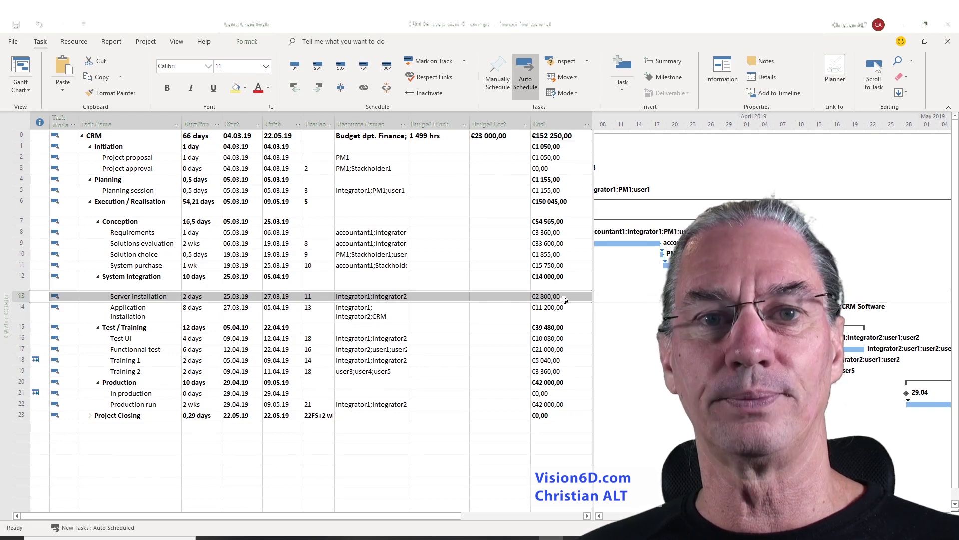
pyautogui.click(23, 171)
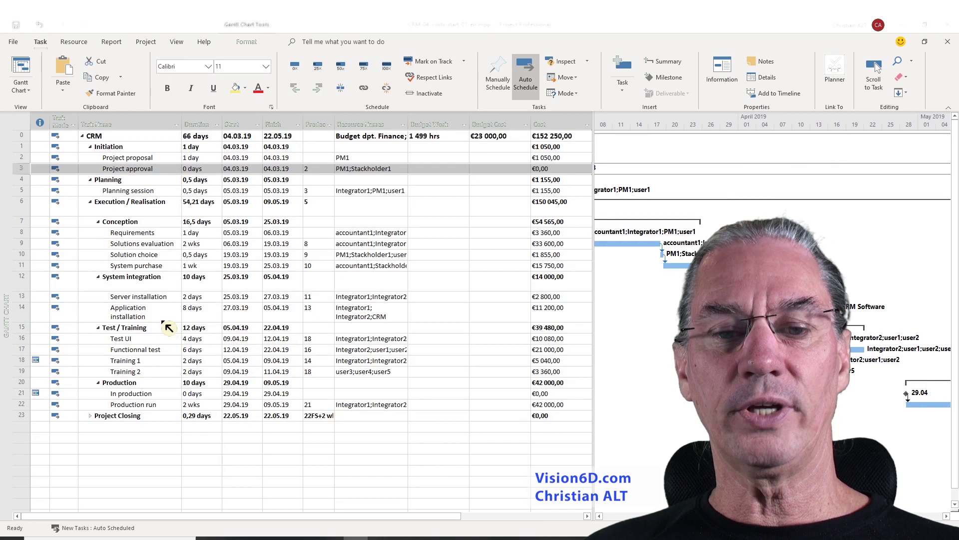
pyautogui.click(23, 279)
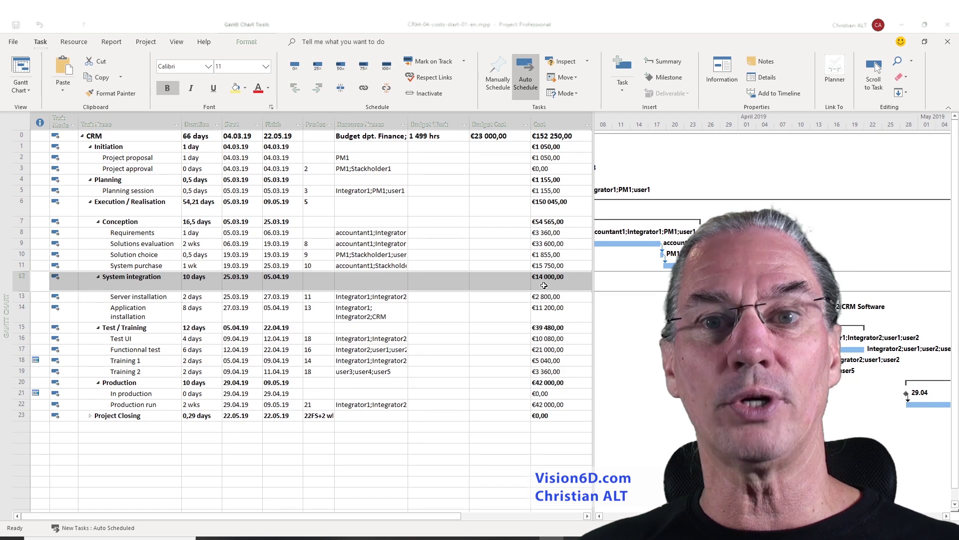
# Bring Project back to the Resource Sheet listing CRM Software, Training and the budget resources.
pyautogui.press('super+e')
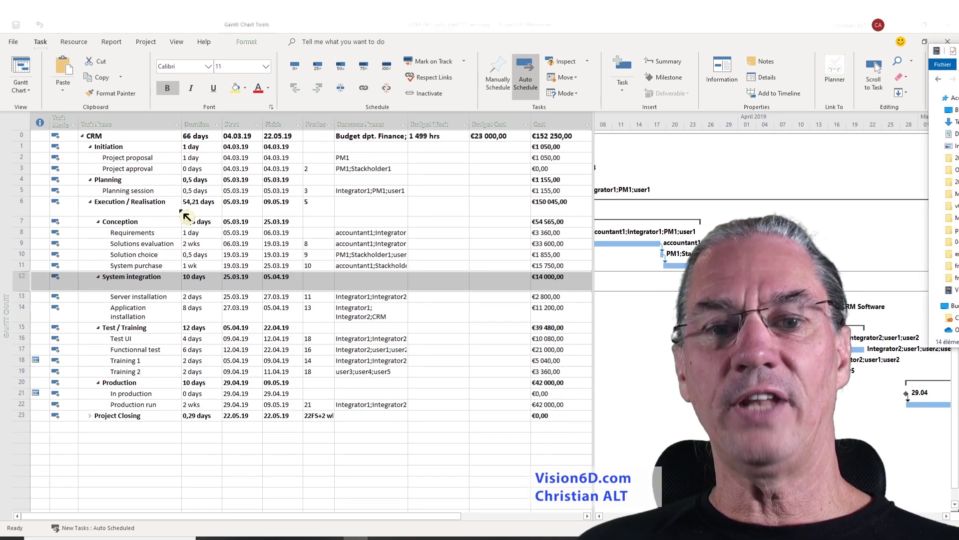
pyautogui.click(21, 138)
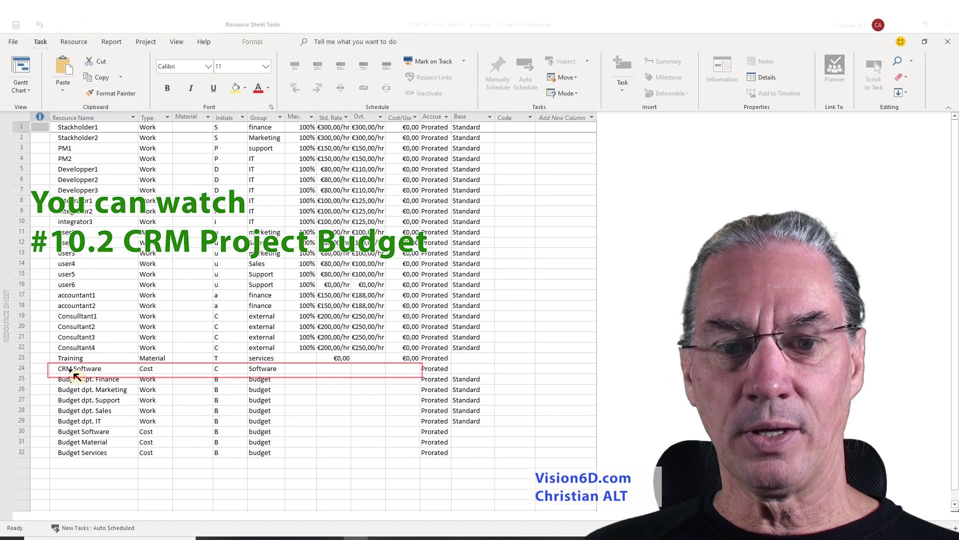
# Change CRM Software's resource type to Material and confirm the change.
pyautogui.click(21, 369)
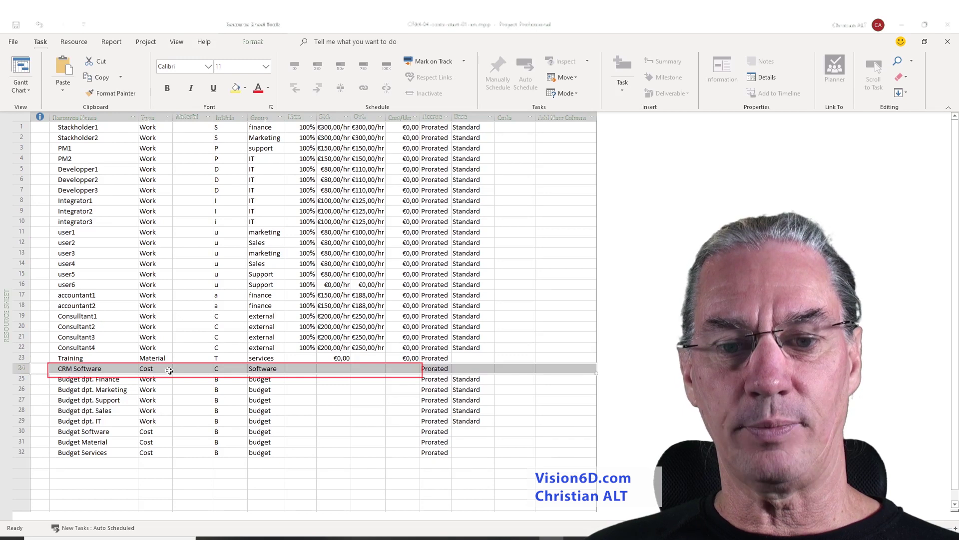
pyautogui.click(170, 371)
pyautogui.click(169, 370)
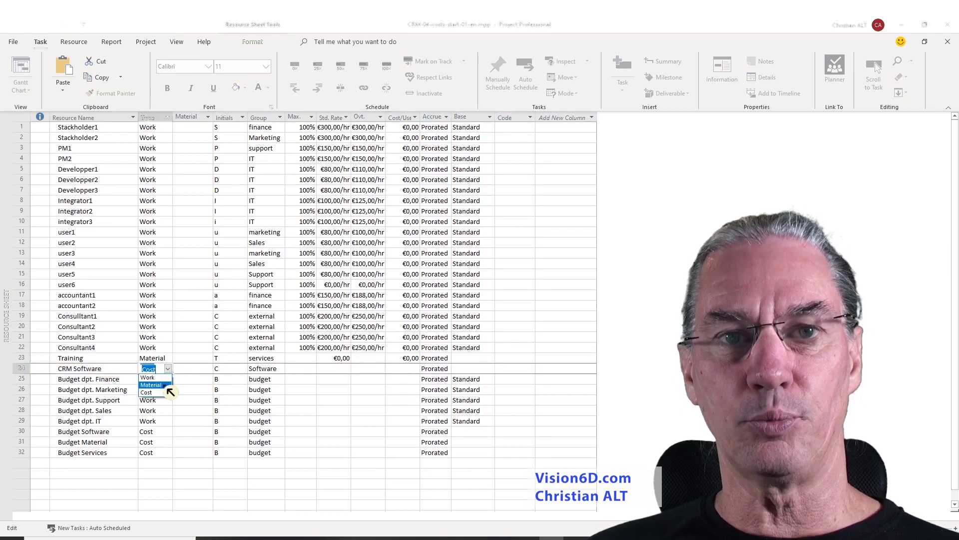
pyautogui.click(169, 391)
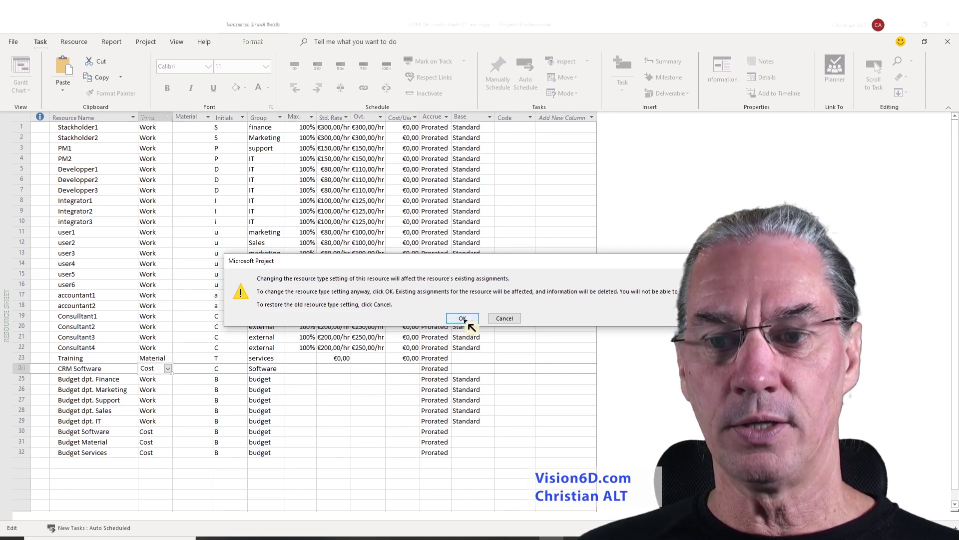
pyautogui.click(463, 319)
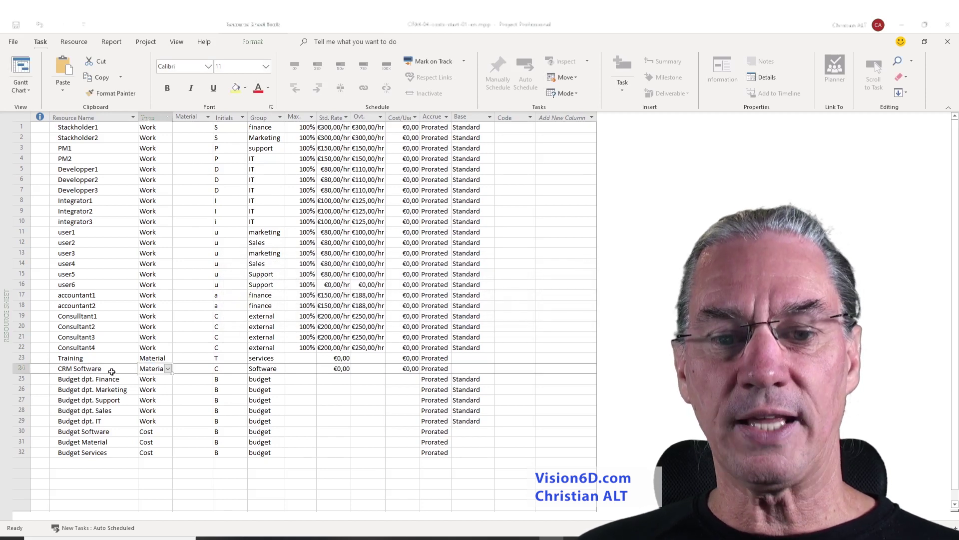
# Set CRM Software's standard rate to €50, raising the project total to €152,300.
pyautogui.click(340, 369)
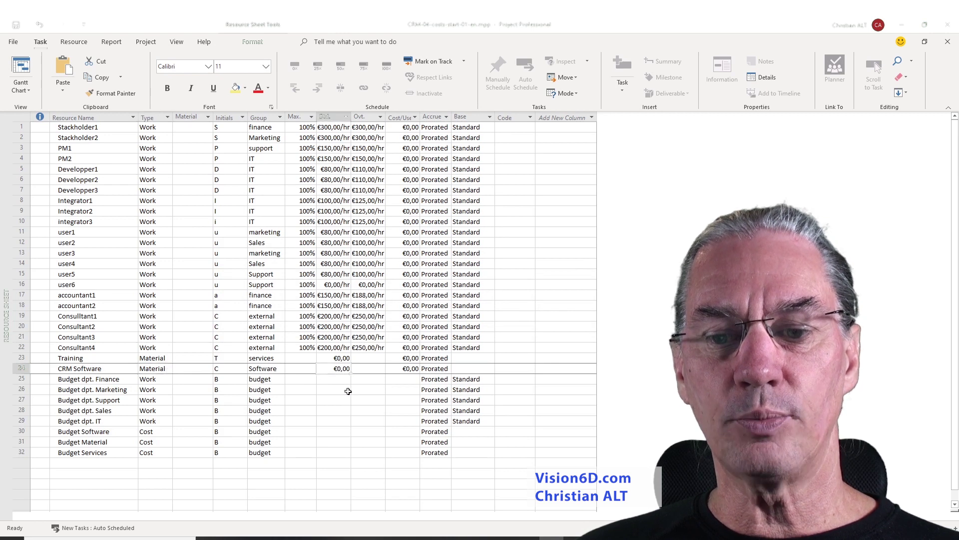
pyautogui.press('BackSpace')
pyautogui.write('50')
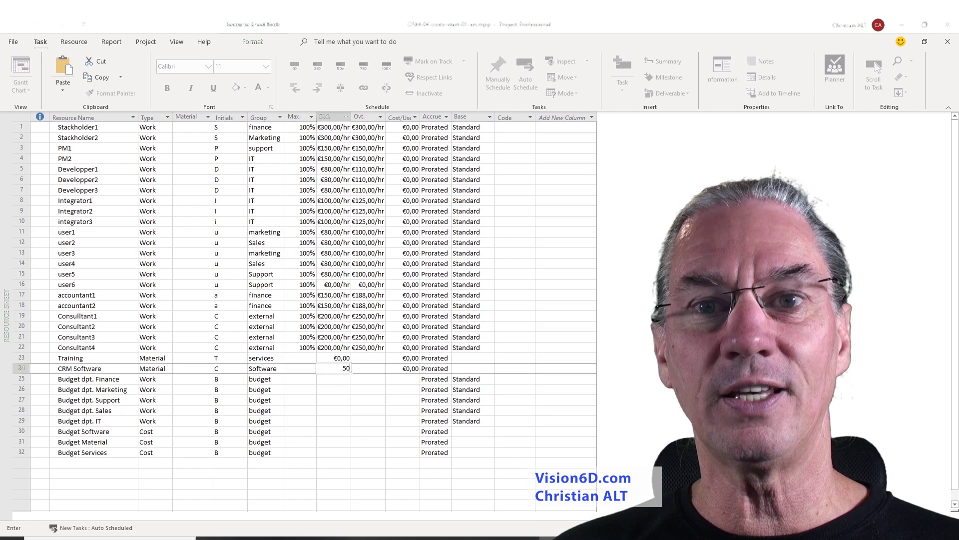
pyautogui.press('Return')
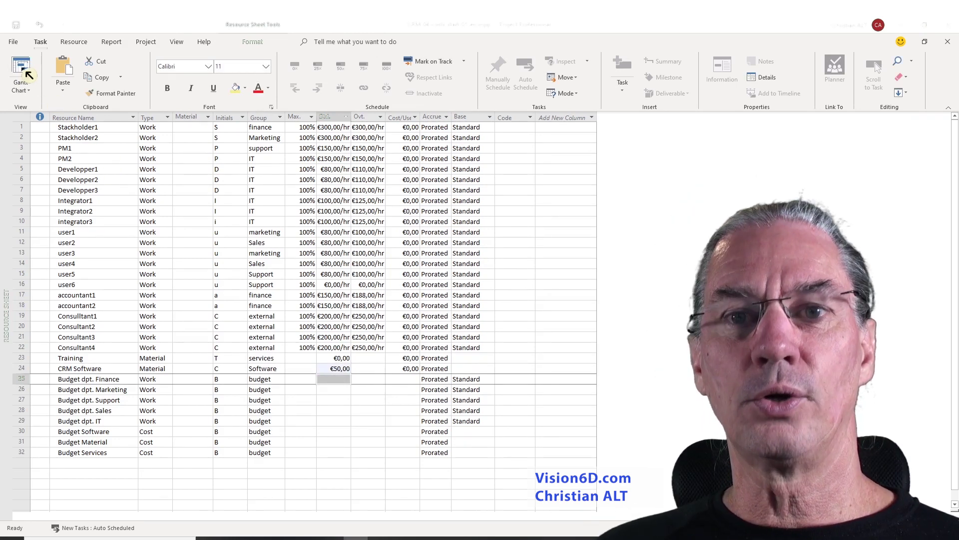
# In Gantt Chart, assign CRM Software to System purchase, making it €15,800 and the total €152,350.
pyautogui.click(21, 71)
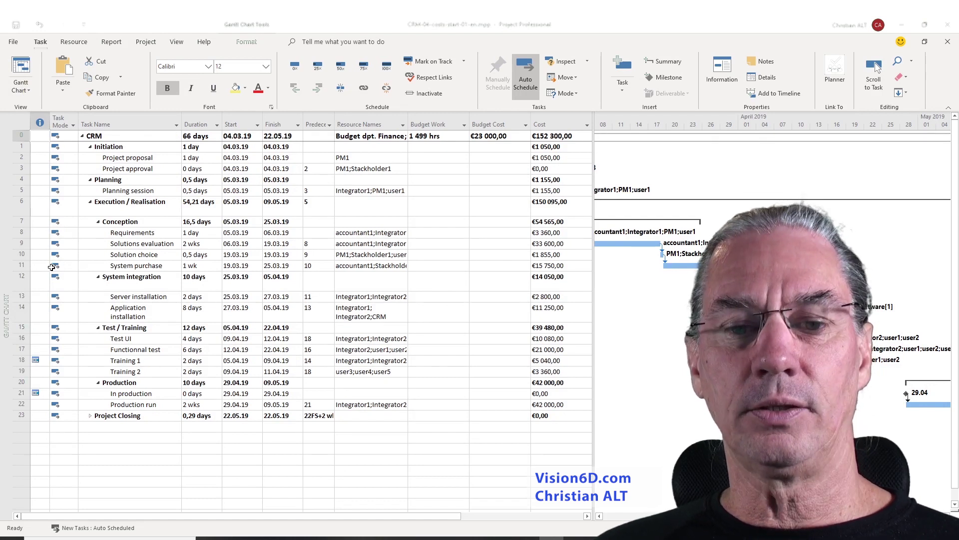
pyautogui.click(21, 266)
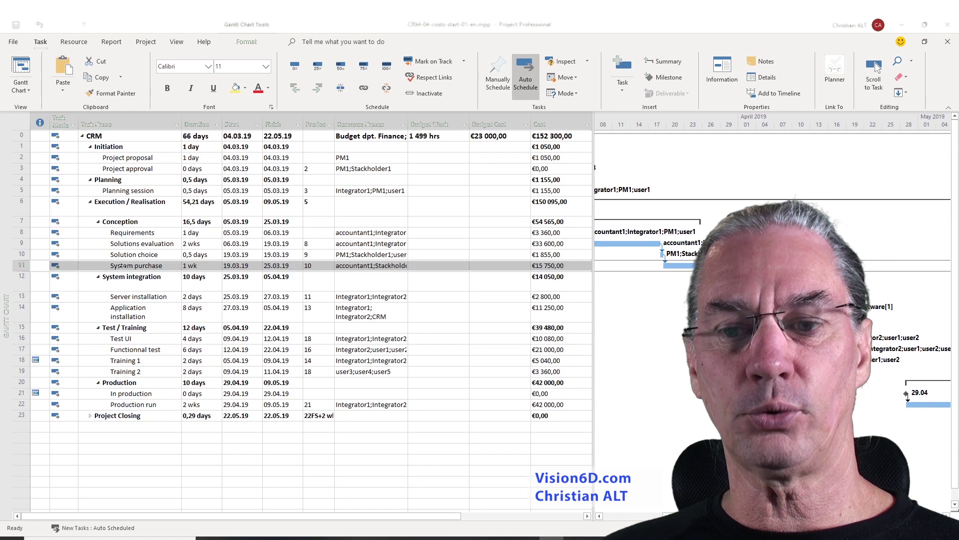
pyautogui.click(354, 266)
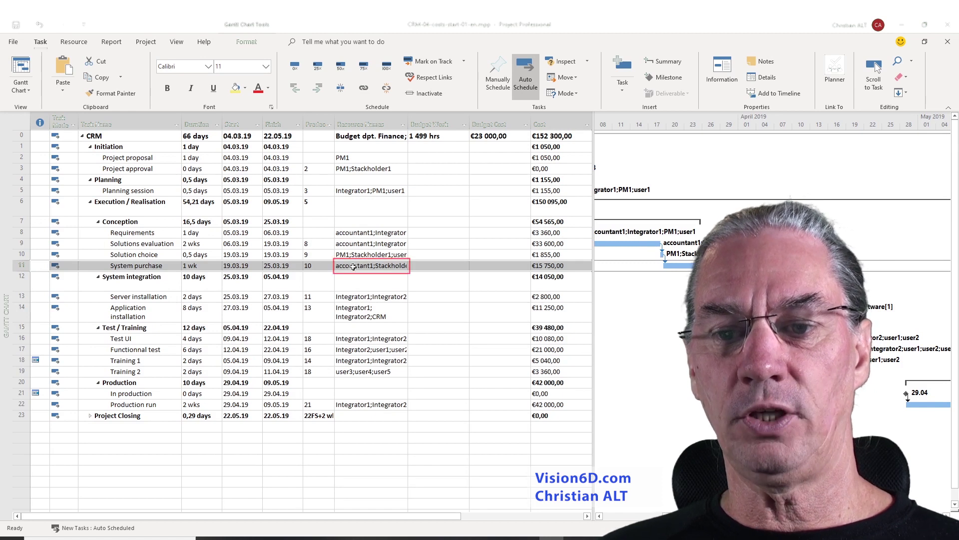
pyautogui.click(406, 269)
pyautogui.click(407, 272)
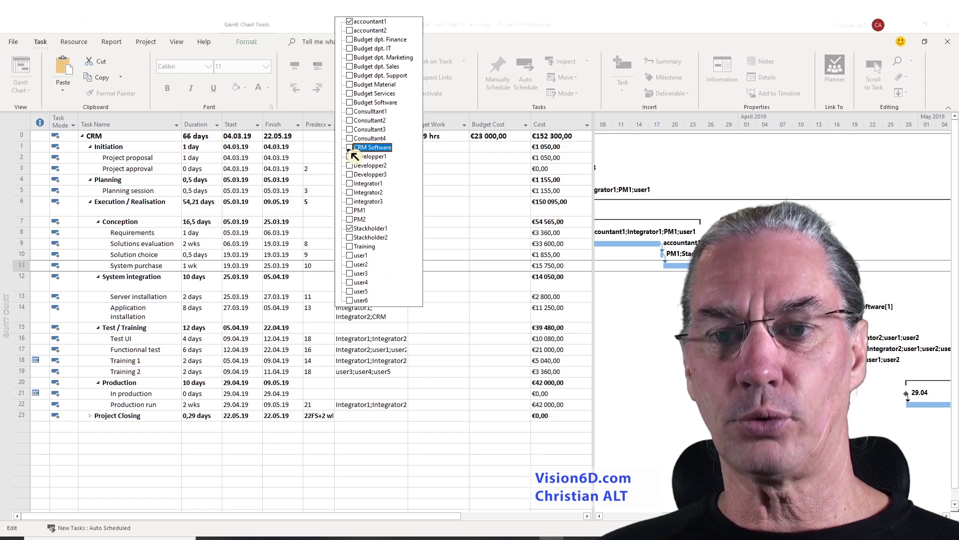
pyautogui.press('Return')
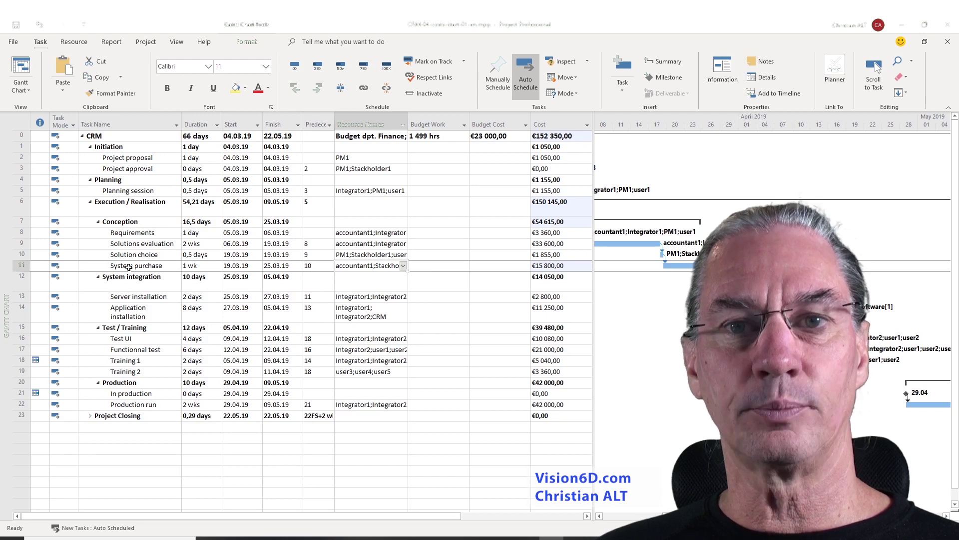
pyautogui.click(130, 268)
# Set 300 units of CRM Software on System purchase, costing €30,750 with a €167,300 total.
pyautogui.doubleClick(130, 268)
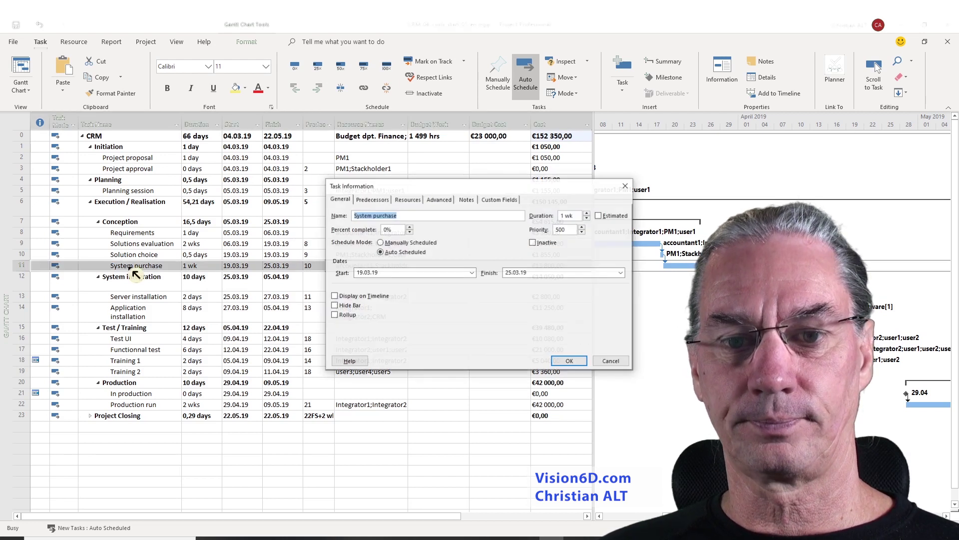
pyautogui.click(413, 205)
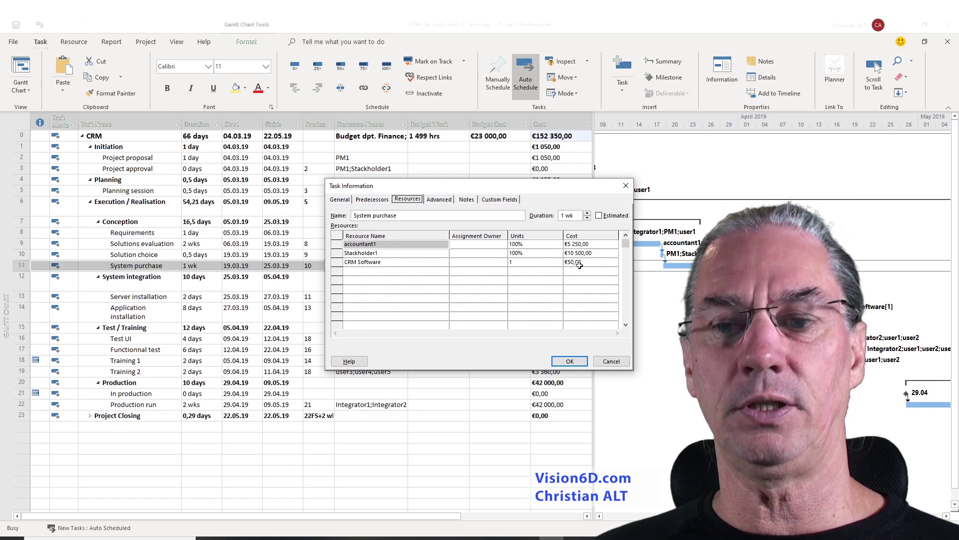
pyautogui.write('300')
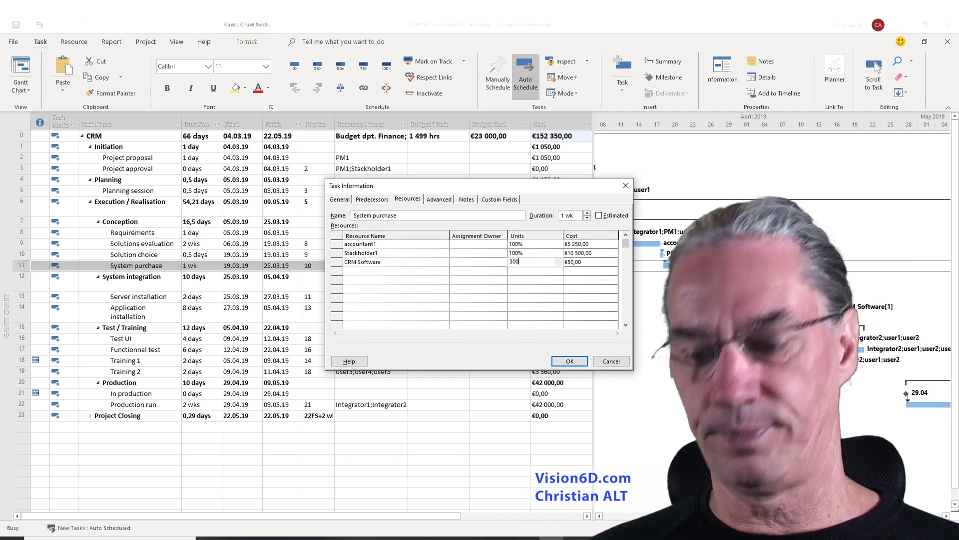
pyautogui.press('Return')
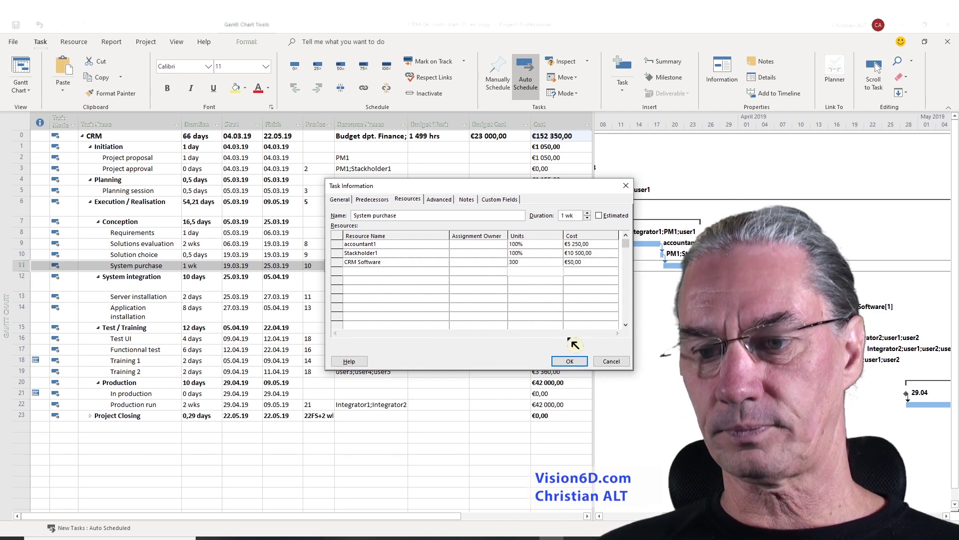
pyautogui.click(572, 361)
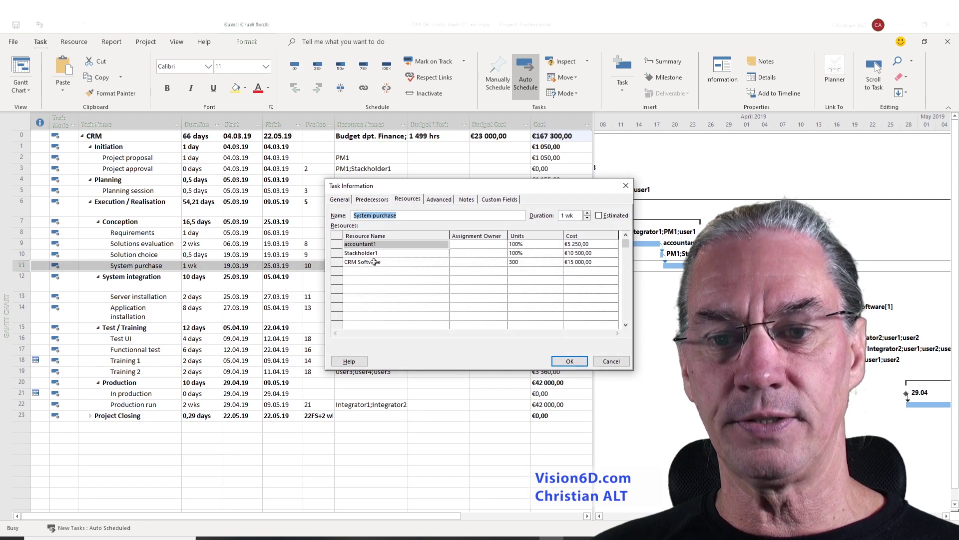
pyautogui.click(375, 263)
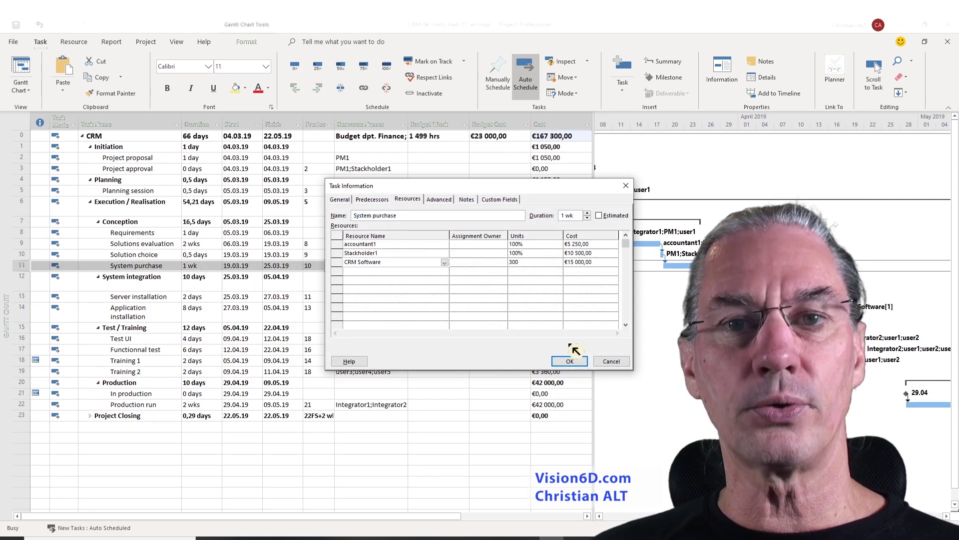
pyautogui.click(580, 263)
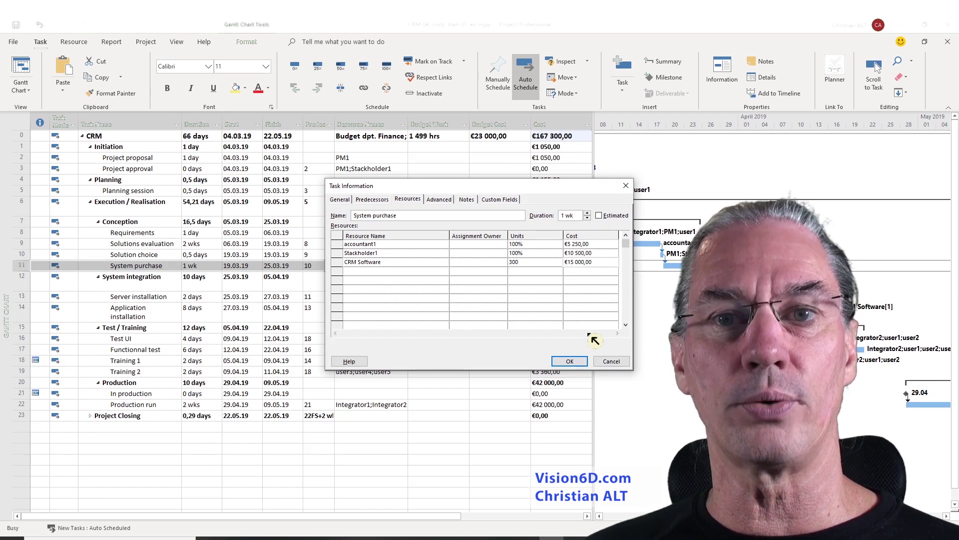
pyautogui.click(570, 361)
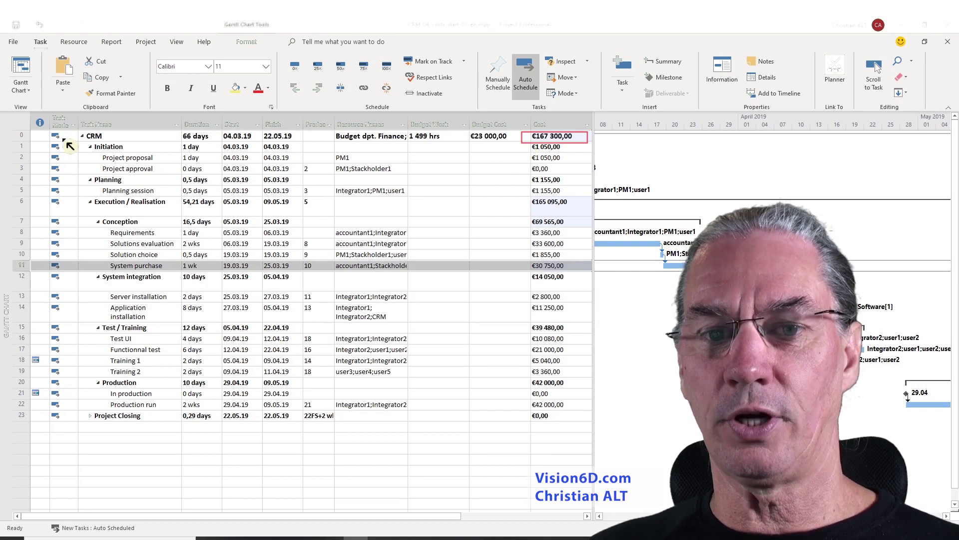
# Select the CRM summary row to check the €167,300 project total.
pyautogui.click(22, 136)
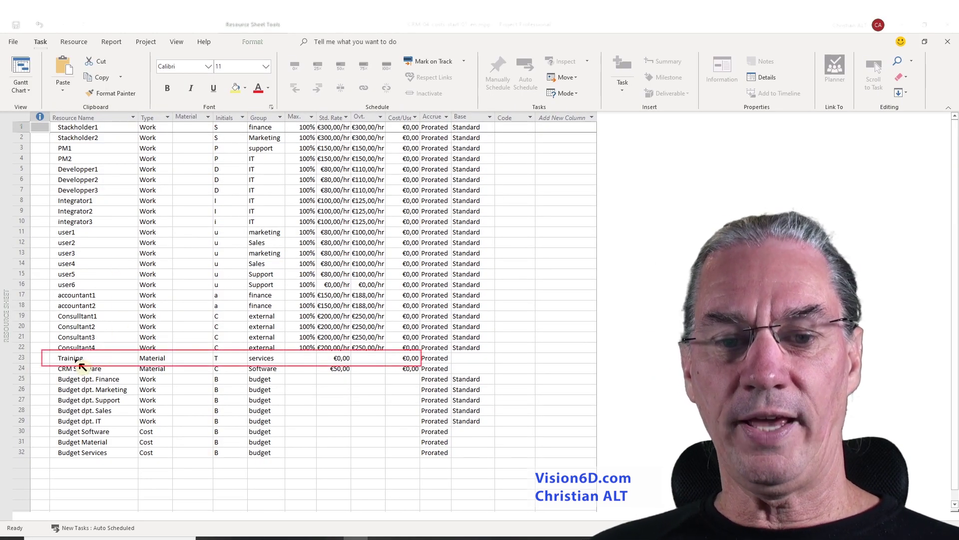
# Change the Training resource's type from Material to Cost.
pyautogui.click(63, 359)
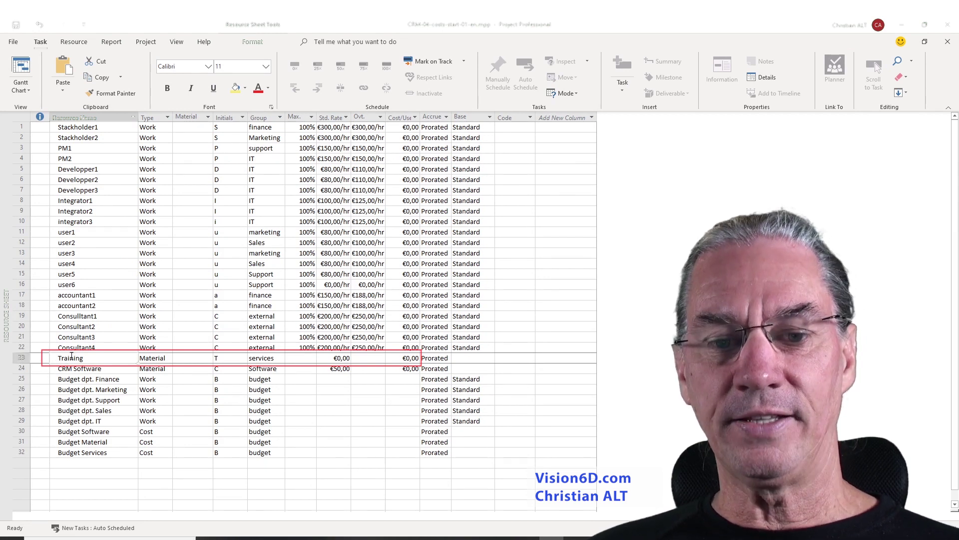
pyautogui.click(172, 359)
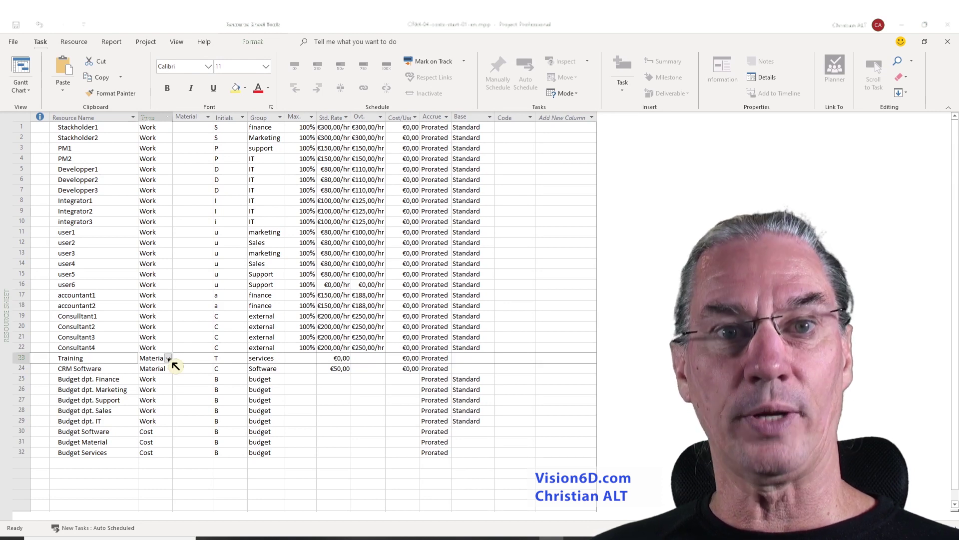
pyautogui.click(168, 358)
pyautogui.click(156, 384)
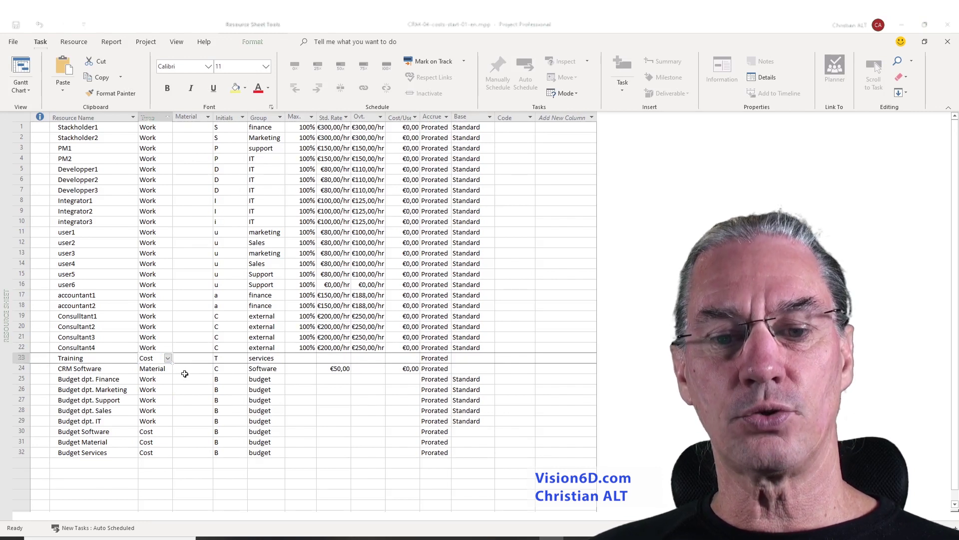
# Return to the Gantt Chart, showing Training 1 at €5,040 and Training 2 at €3,360.
pyautogui.click(186, 370)
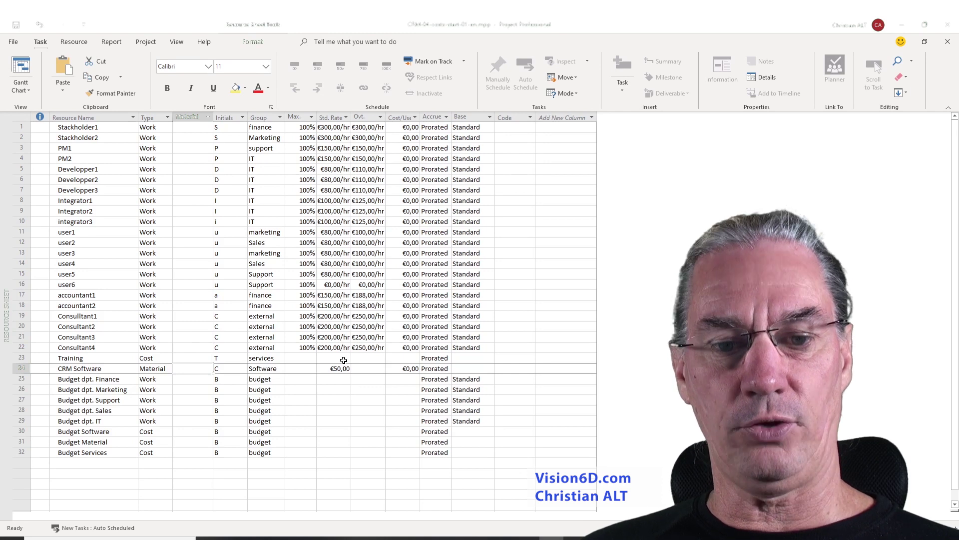
pyautogui.hotkey('alt', 'Tab')
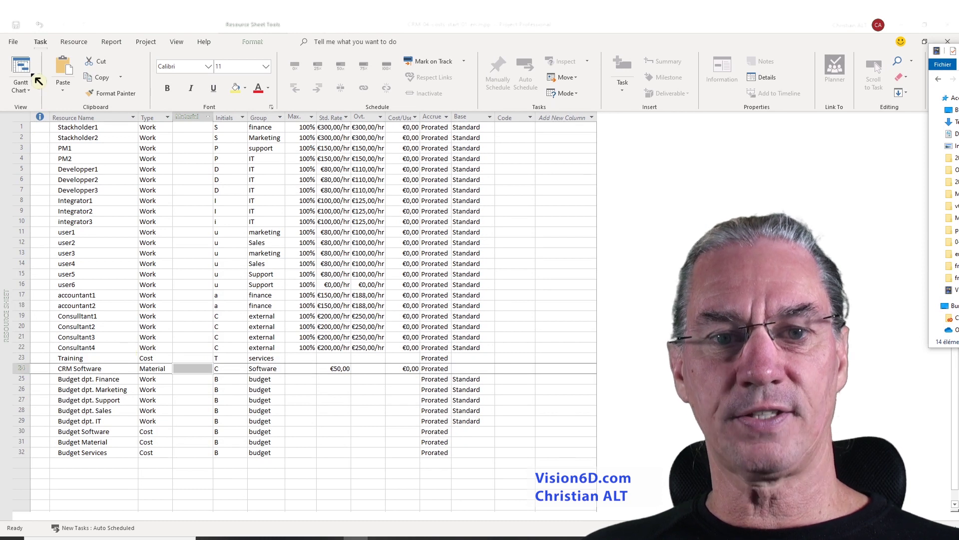
pyautogui.click(22, 75)
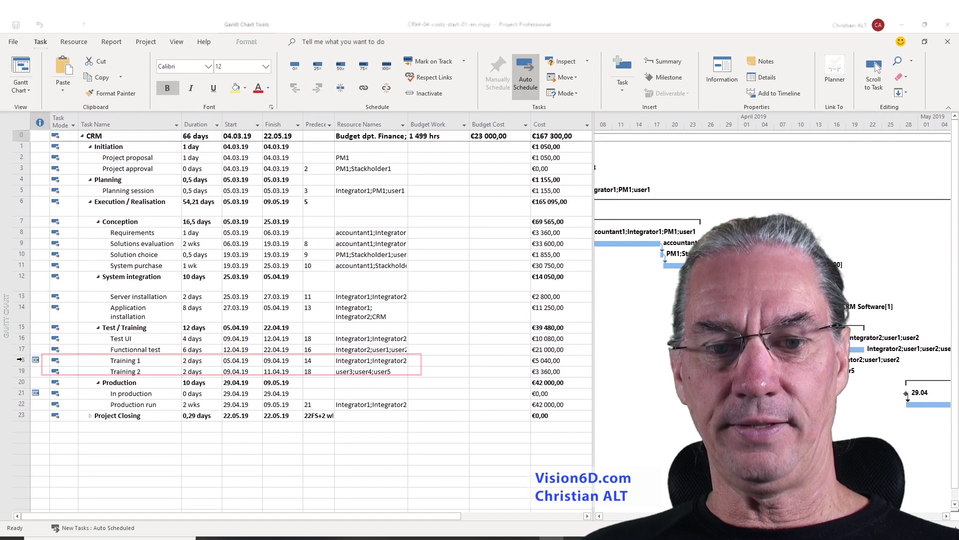
# Select the Training 1 task and open its task details.
pyautogui.moveTo(20, 361); pyautogui.dragTo(19, 370)
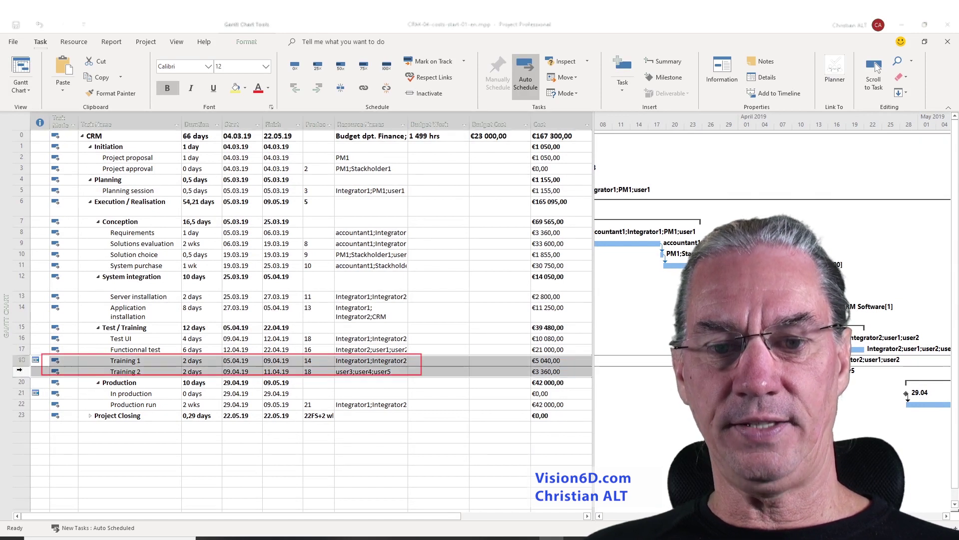
pyautogui.click(98, 360)
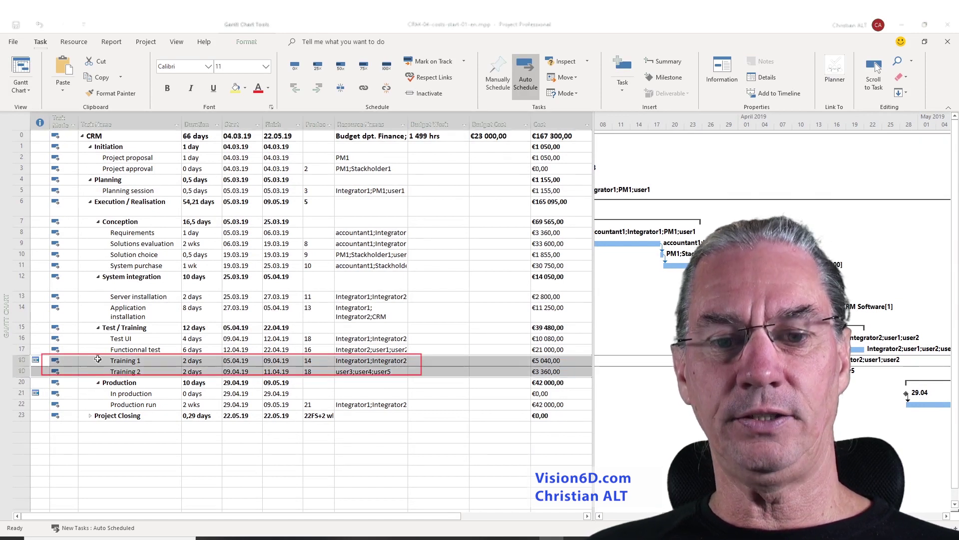
pyautogui.click(137, 361)
pyautogui.doubleClick(137, 361)
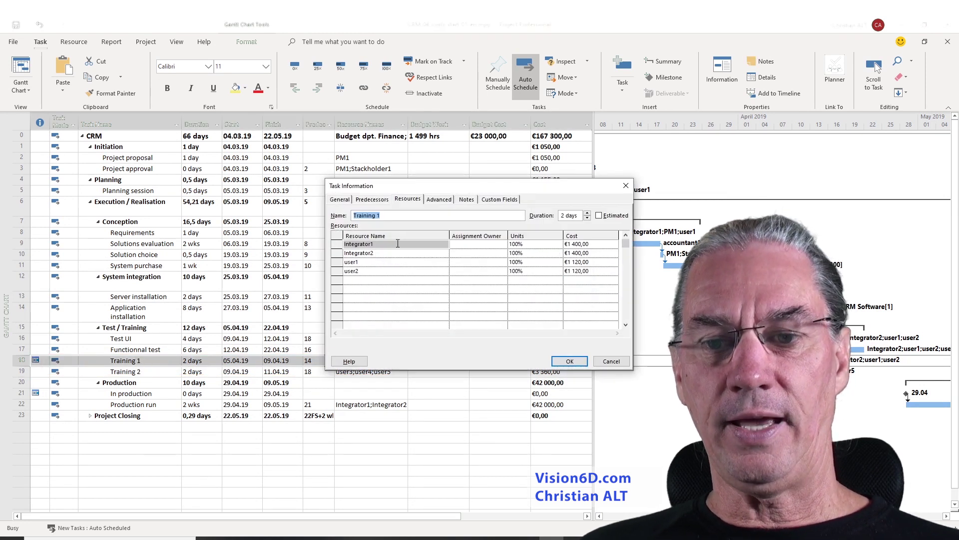
# Add the Training resource at €4,000, bringing Training 1 to €9,040 and the total to €171,300.
pyautogui.click(347, 281)
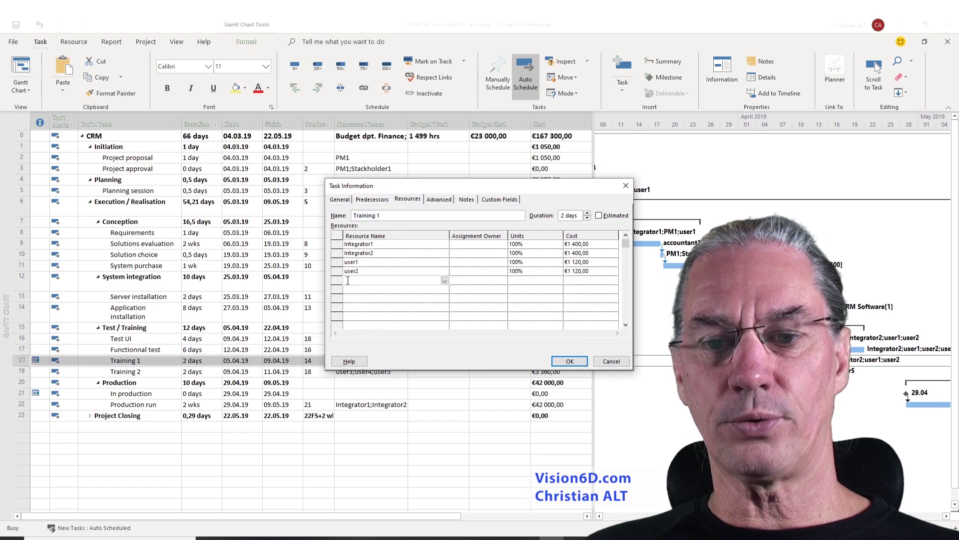
pyautogui.click(444, 282)
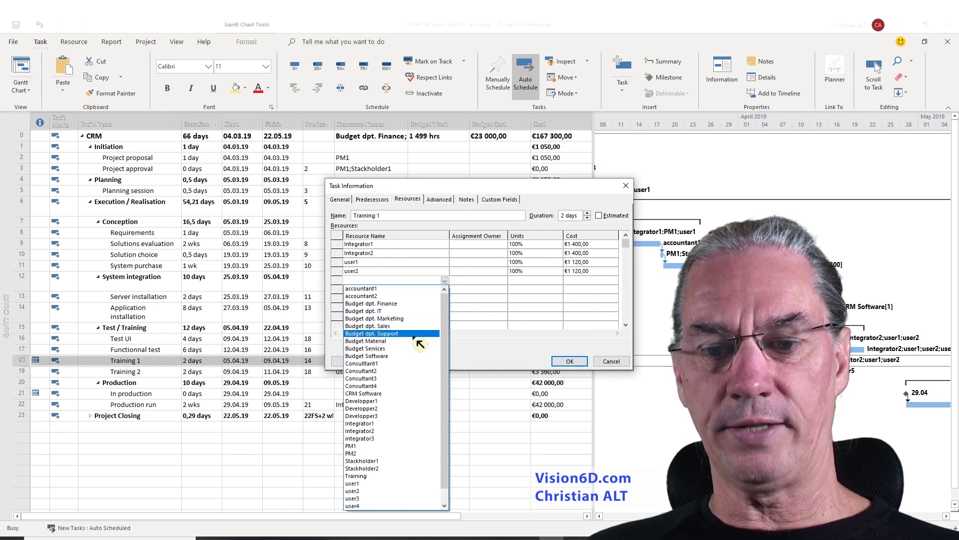
pyautogui.click(375, 476)
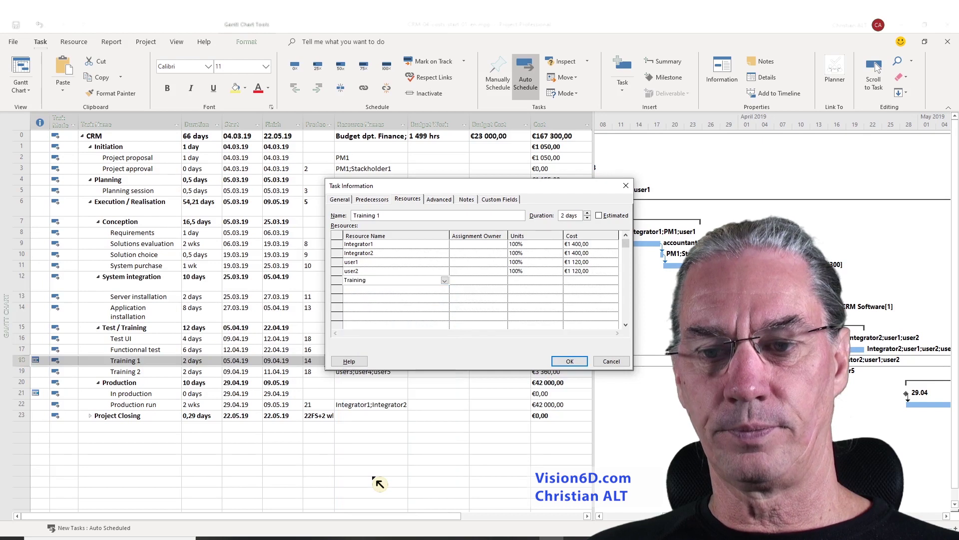
pyautogui.click(404, 297)
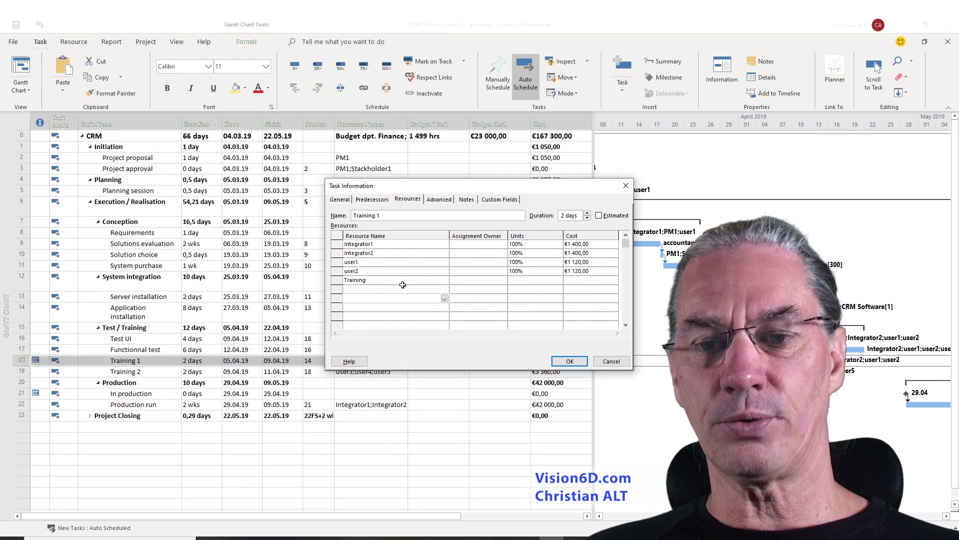
pyautogui.click(404, 282)
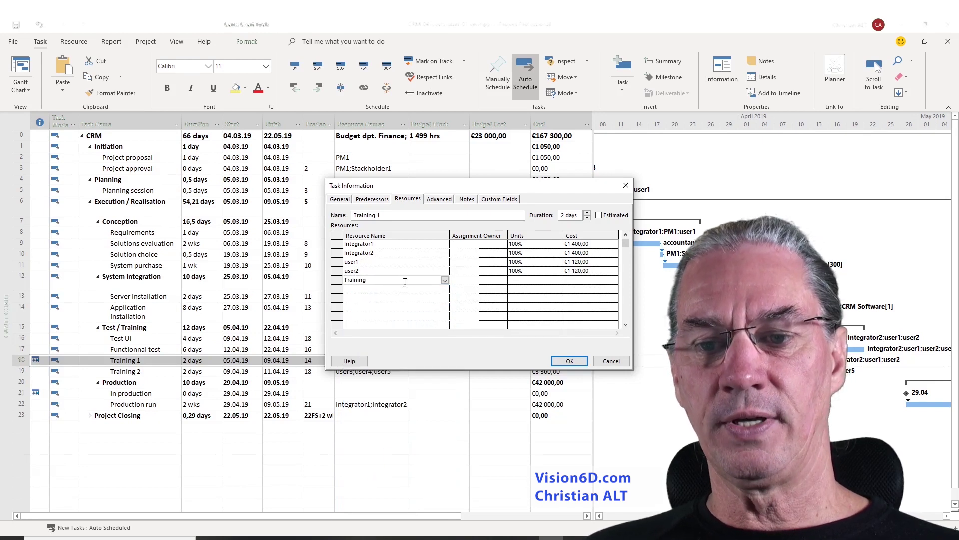
pyautogui.click(570, 282)
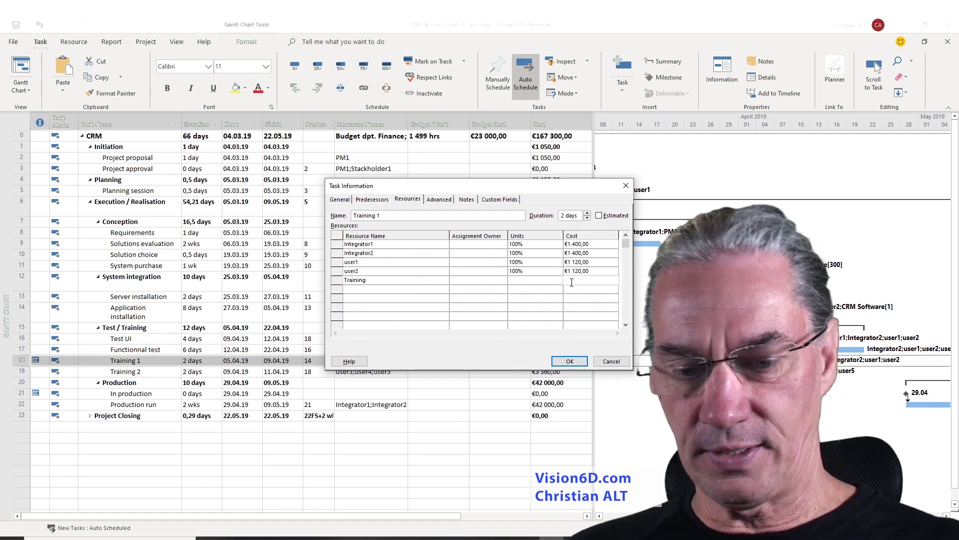
pyautogui.write('4000')
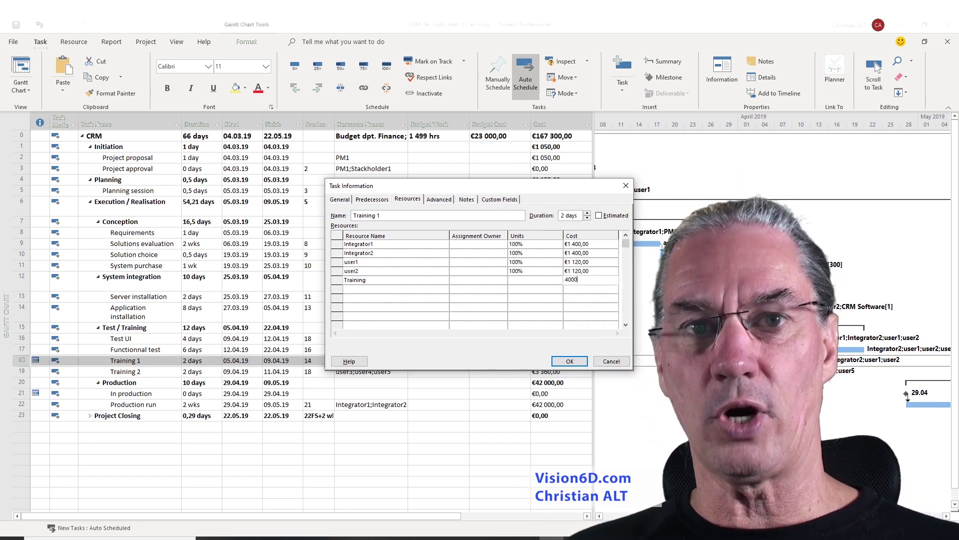
pyautogui.press('Return')
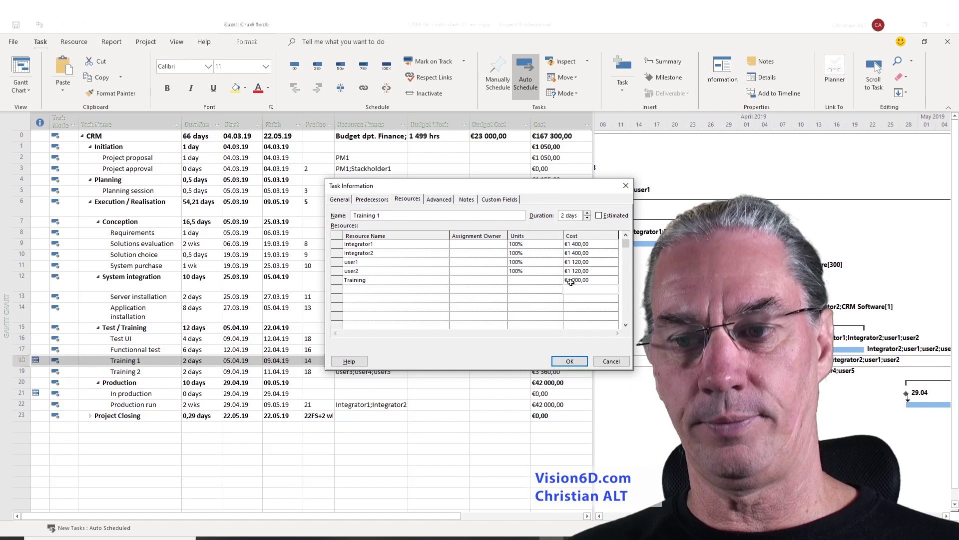
pyautogui.click(576, 362)
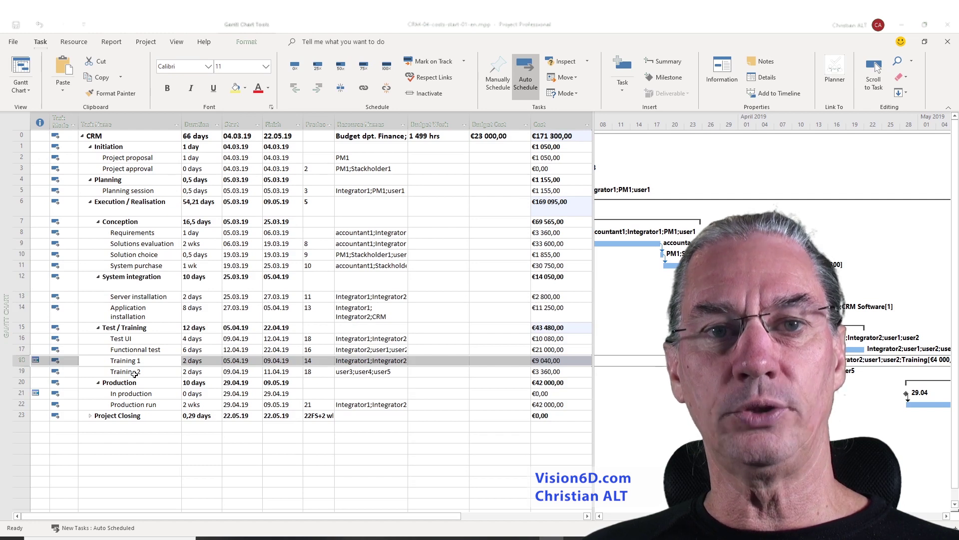
# Add the Training resource to Training 2, making it €7,360 and the CRM total €175,300.
pyautogui.doubleClick(135, 372)
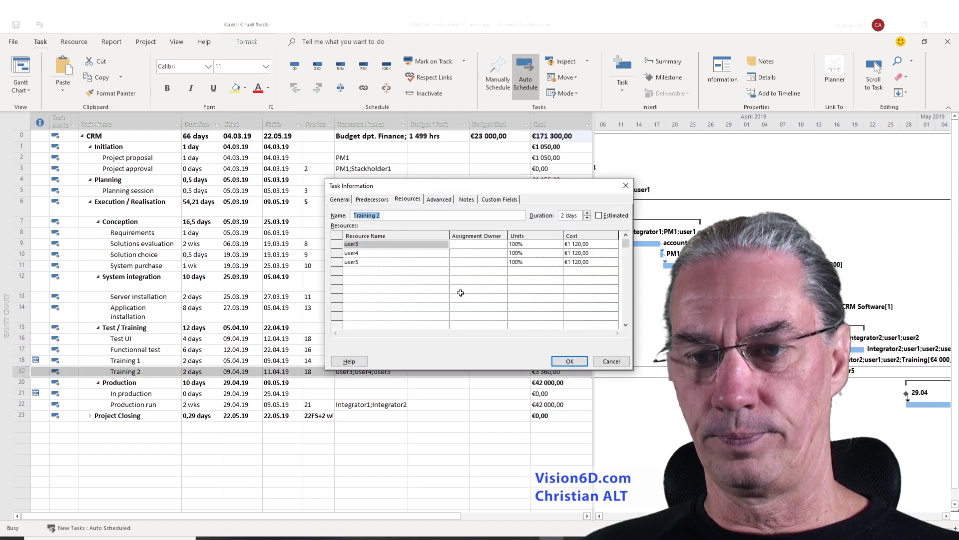
pyautogui.click(445, 272)
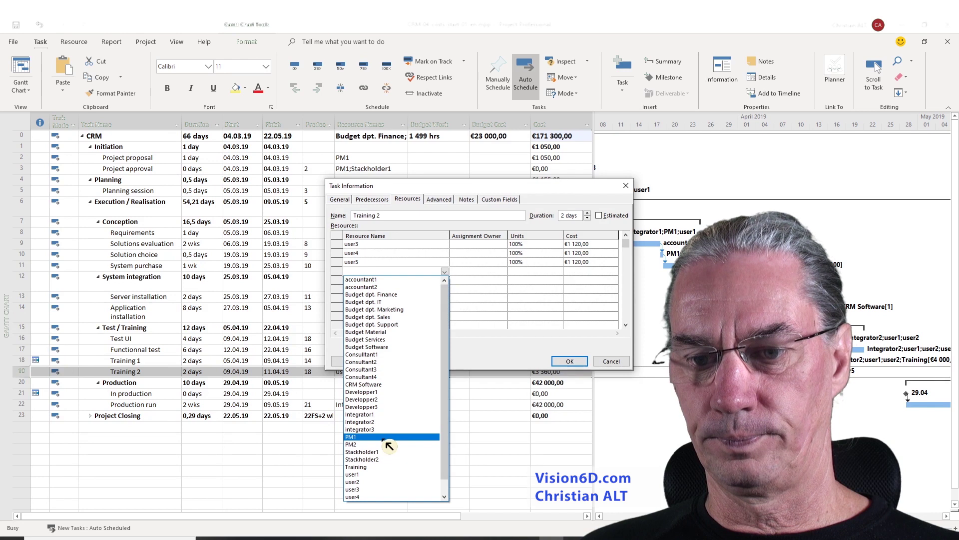
pyautogui.click(387, 467)
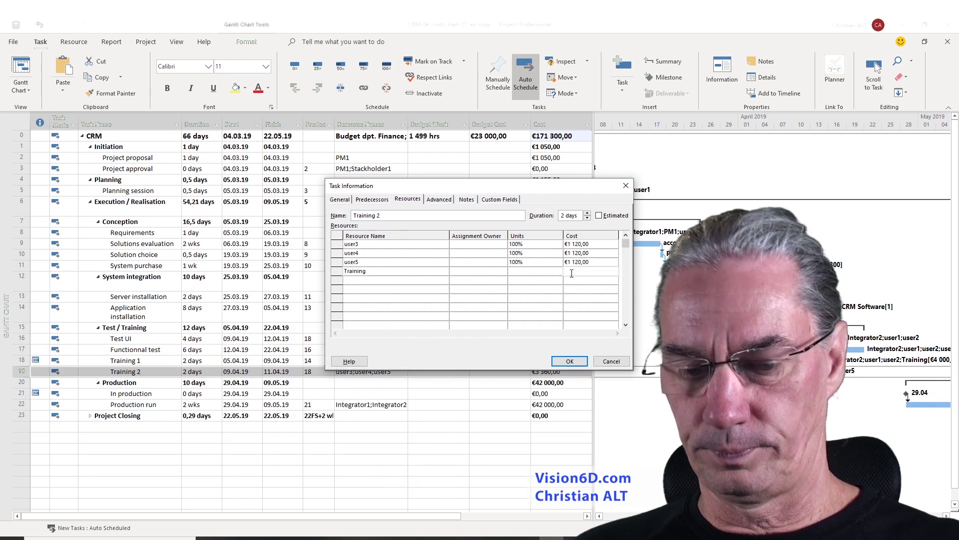
pyautogui.click(575, 362)
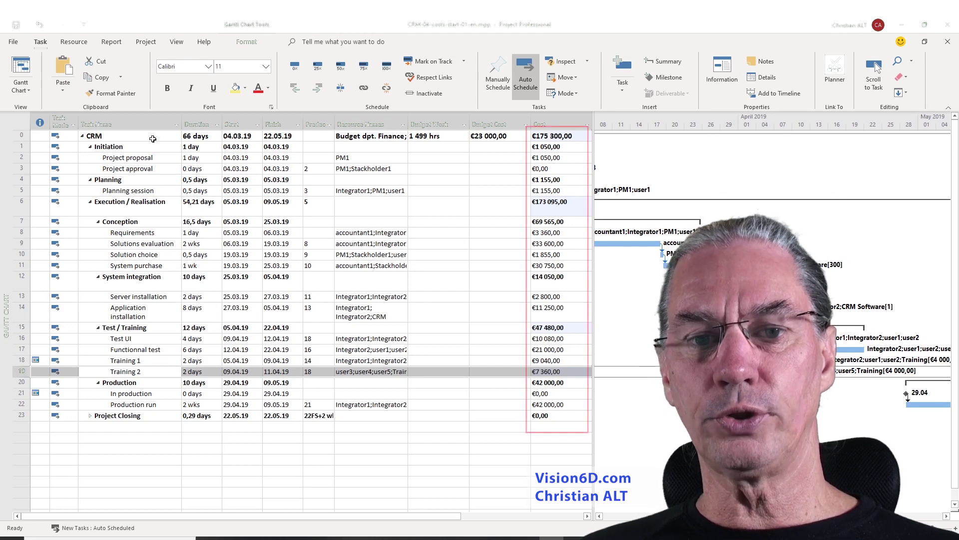
# Collapse Execution / Realisation (€173,095), Planning (€1,155) and Initiation (€1,050) under the €175,300 CRM total.
pyautogui.click(24, 135)
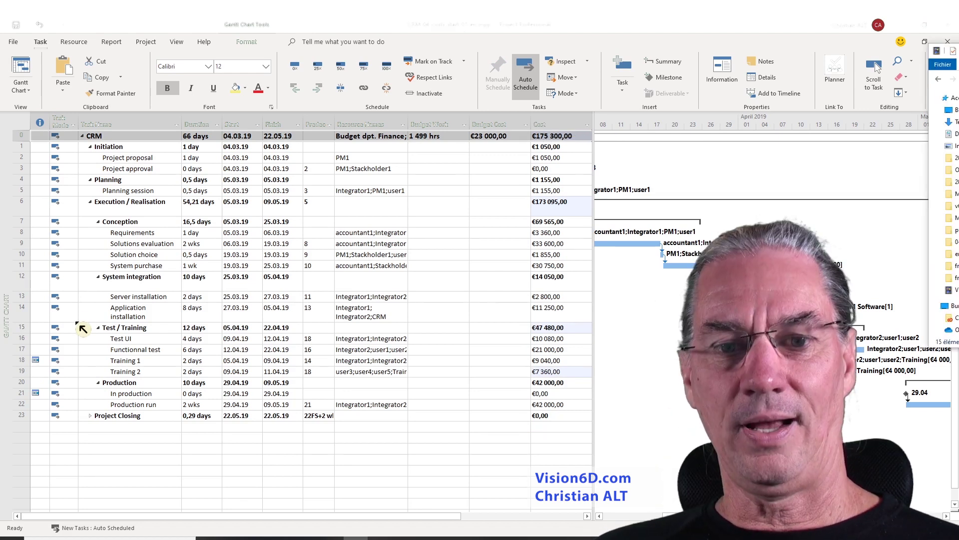
pyautogui.click(91, 202)
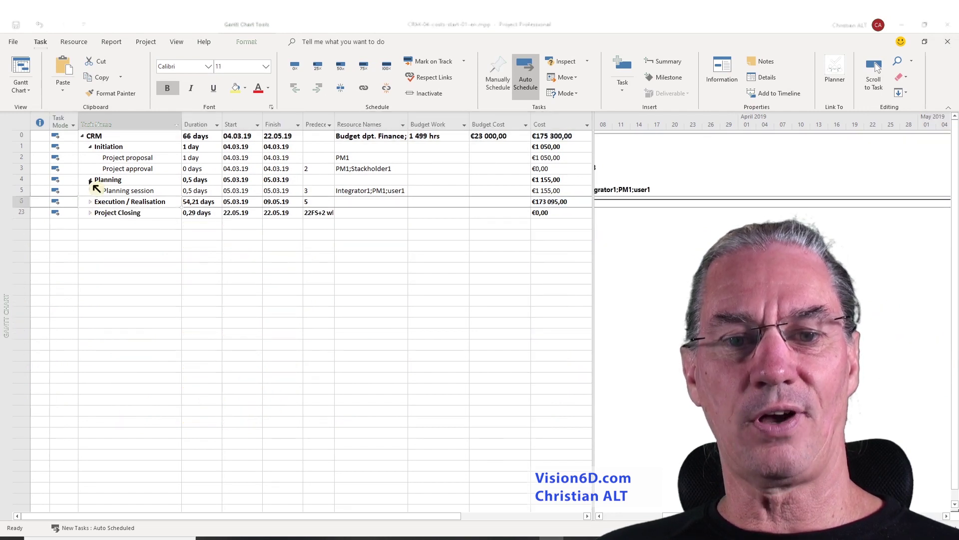
pyautogui.click(90, 180)
pyautogui.click(91, 148)
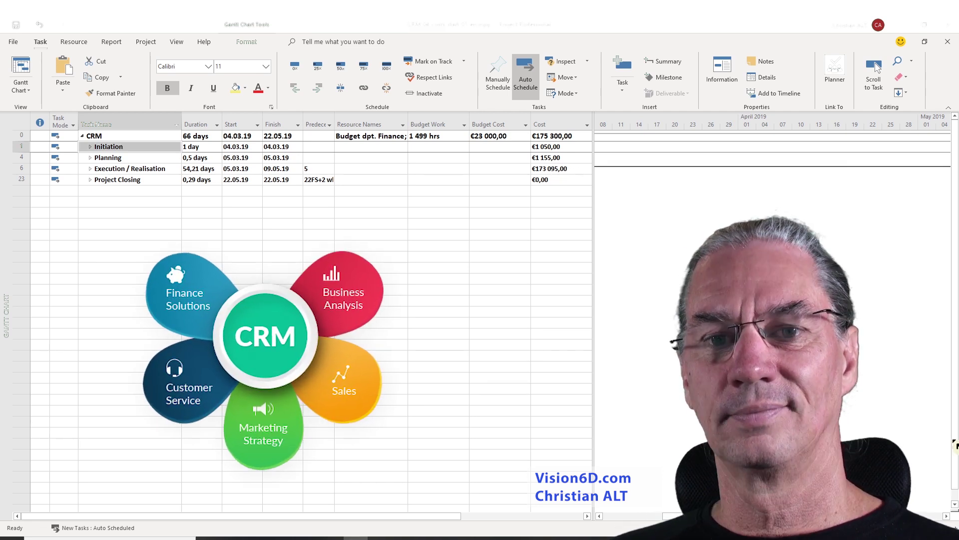
# Display the Cost Overview dashboard report with €175,300 total cost and phase cost status charts.
pyautogui.click(112, 44)
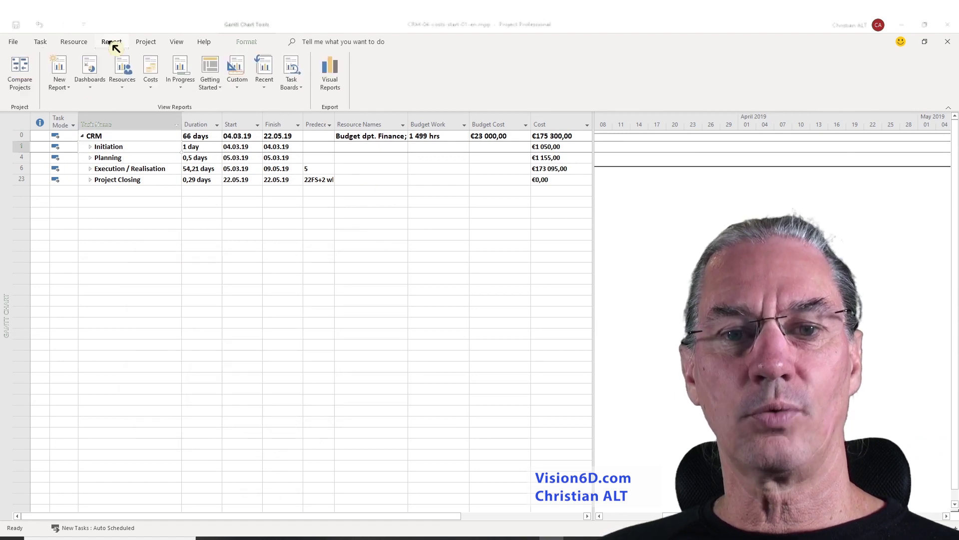
pyautogui.click(98, 89)
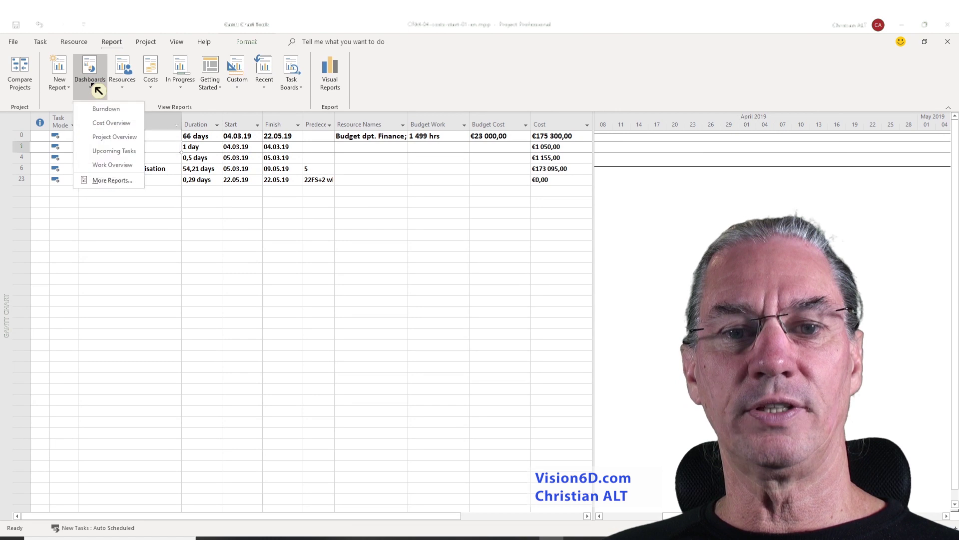
pyautogui.click(111, 123)
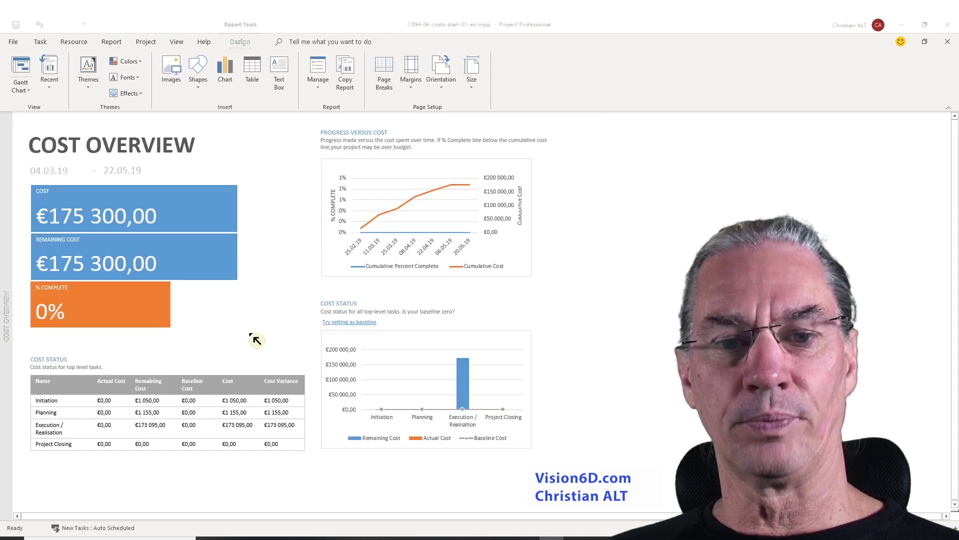